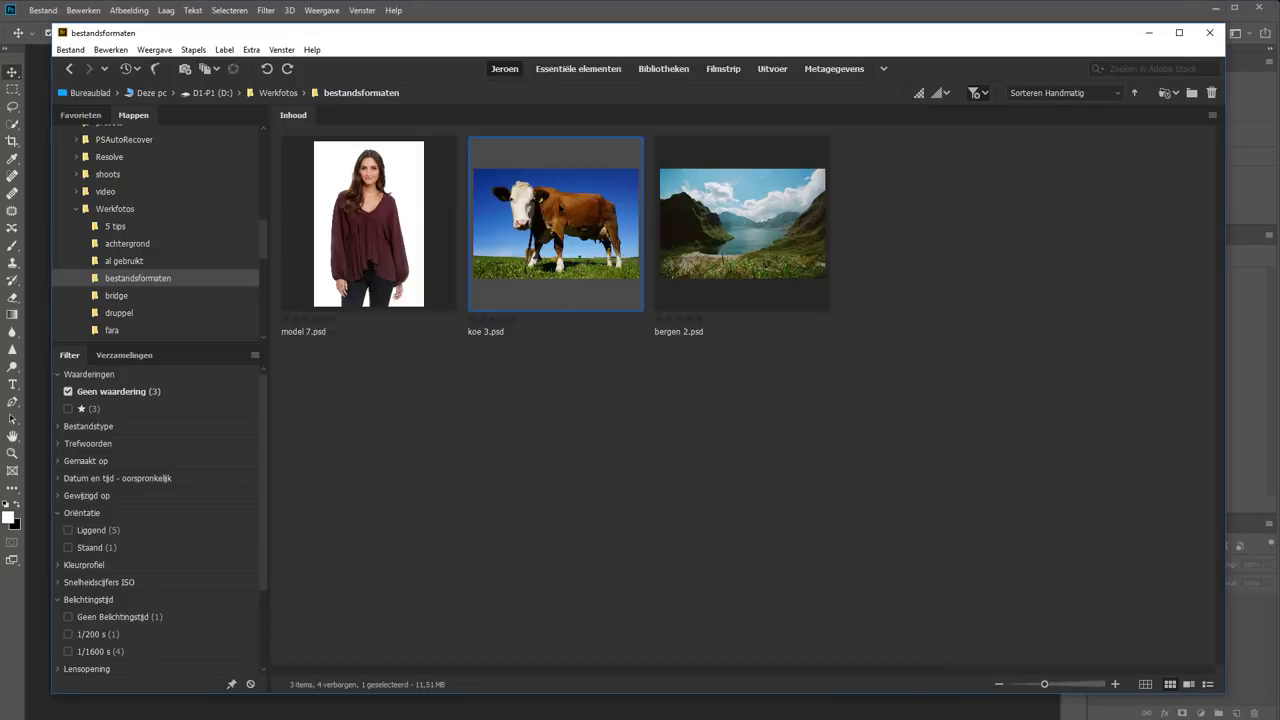
Step: Drag the koe 3.psd thumbnail from Bridge into Photoshop to open the cow photo
mouse_move(544, 232)
mouse_down()
mouse_move(274, 710)
mouse_move(510, 316)
mouse_up()
Step: Add a Curves adjustment layer with a raised midpoint to brighten the photo
click(1200, 712)
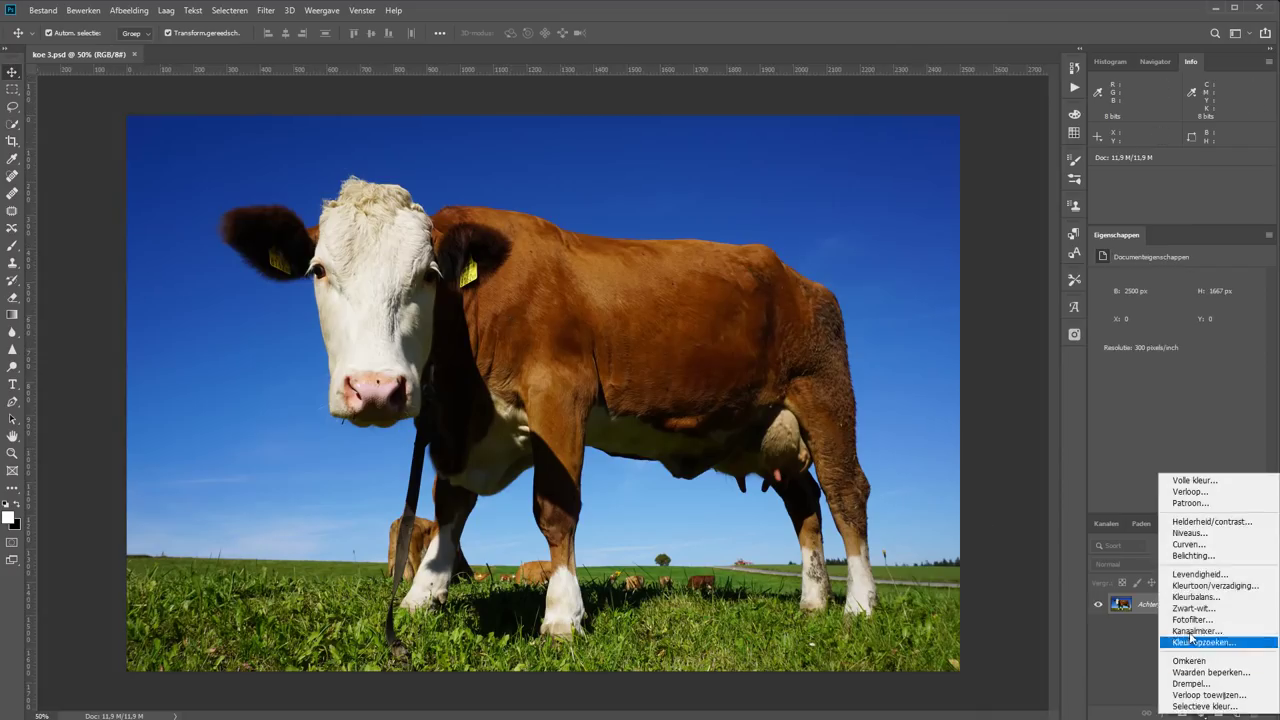
click(1189, 544)
drag(1180, 386, 1180, 372)
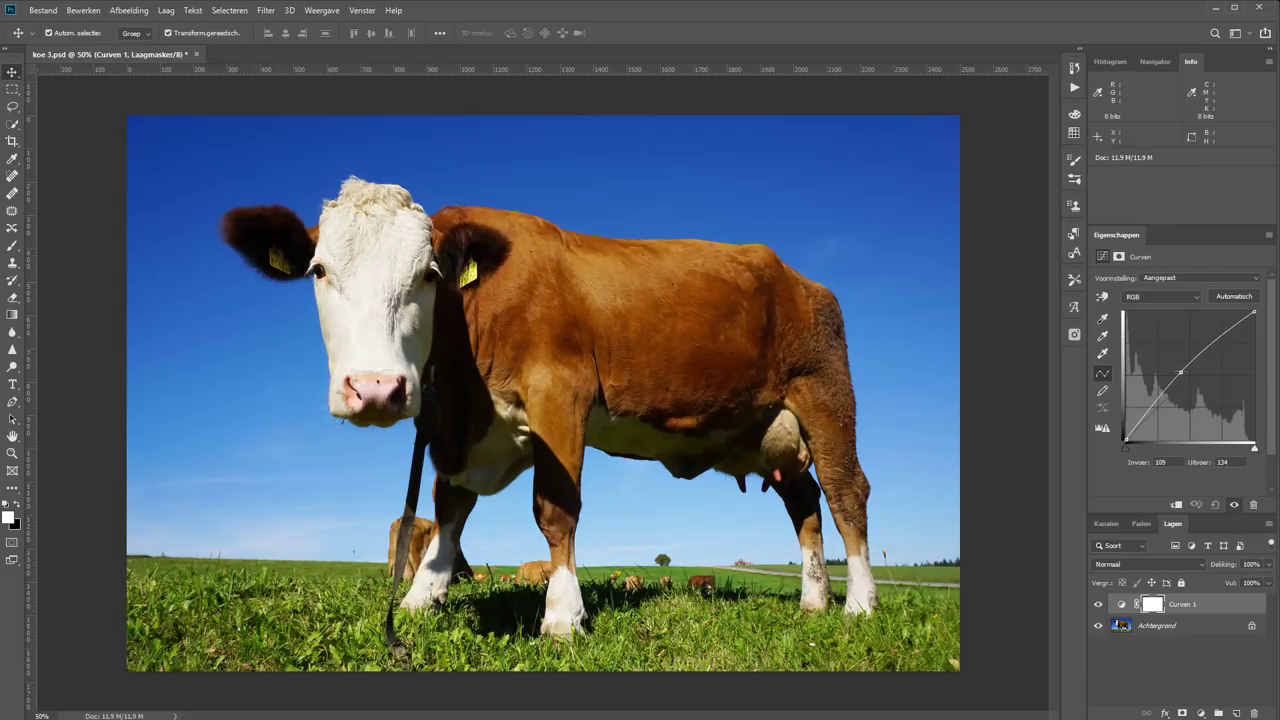
Step: Add a dark ochre (#604c11) colour fill layer blended as Zwak licht
click(1200, 712)
click(1184, 479)
click(234, 288)
click(191, 246)
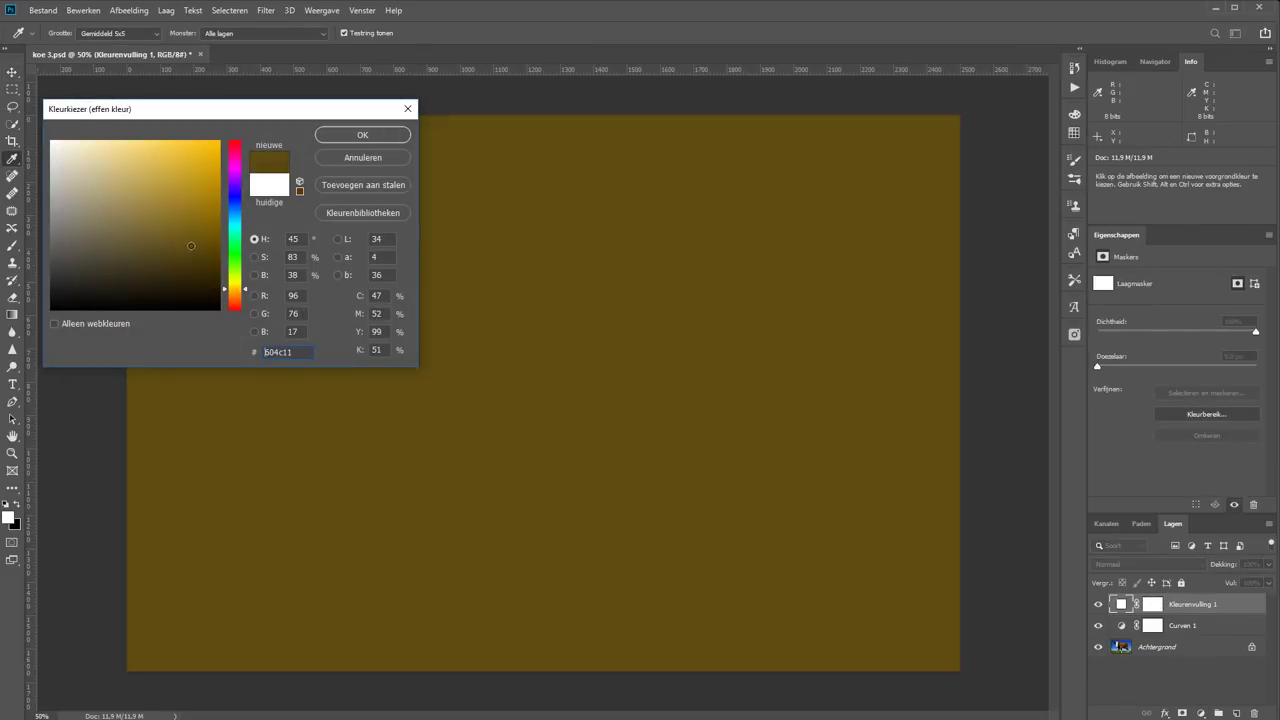
click(352, 135)
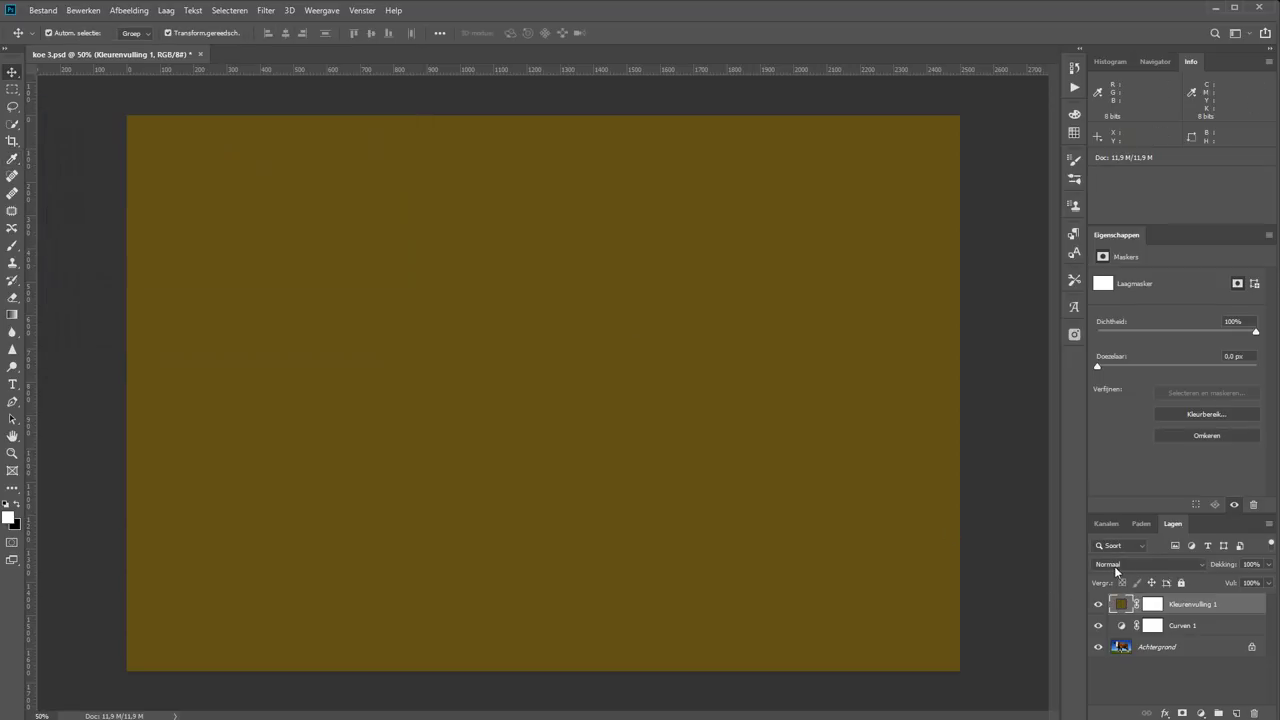
click(1116, 566)
click(1112, 562)
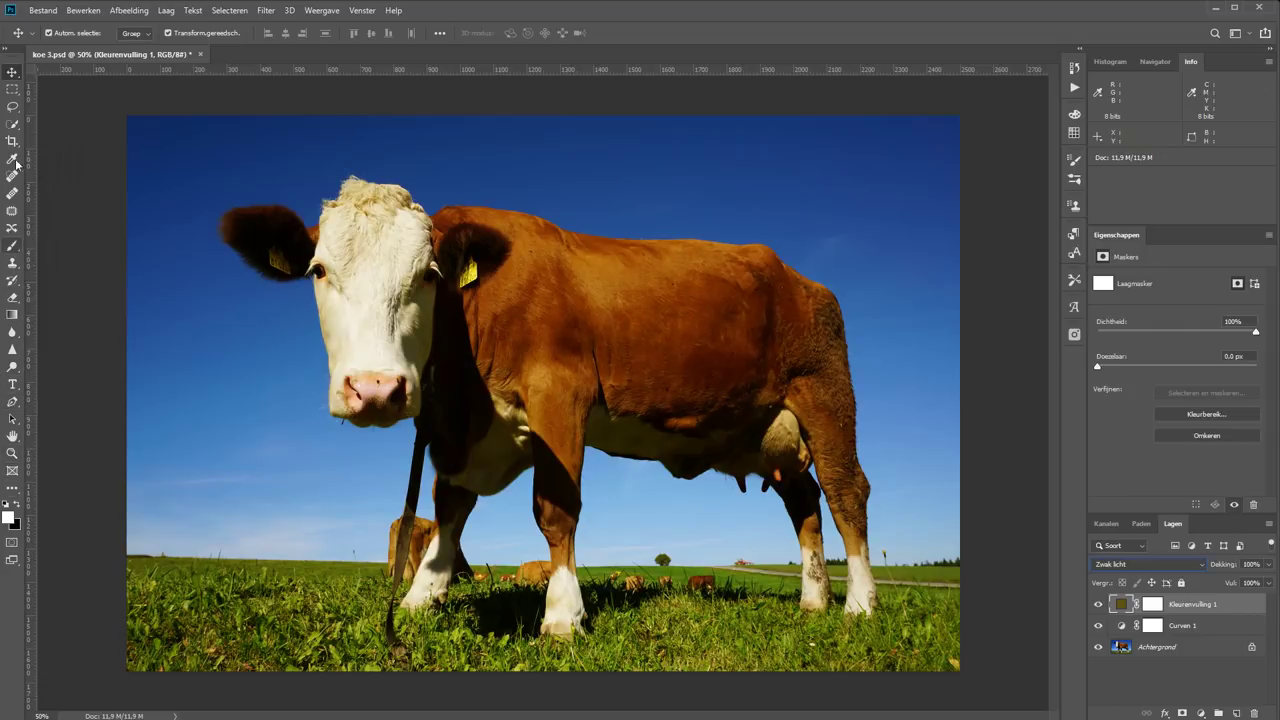
Step: Add the white title 'Koe' and position it at the top right of the sky
click(12, 384)
click(679, 189)
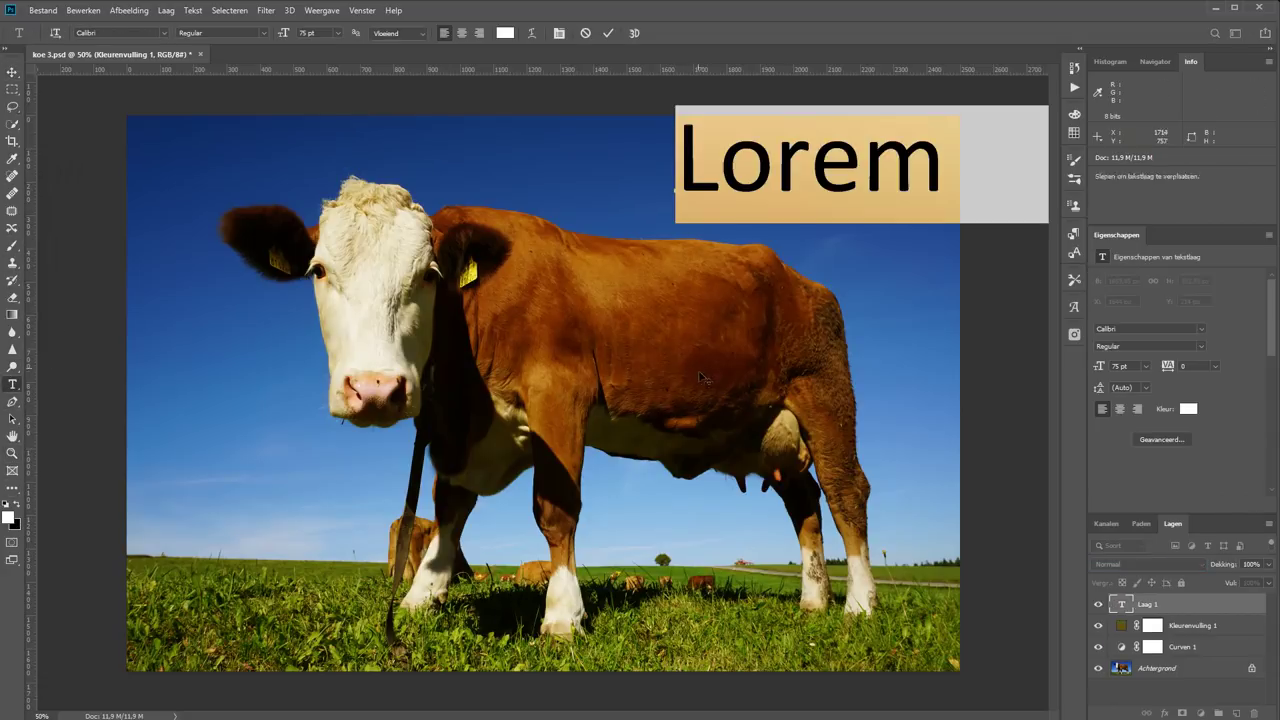
text(Koe)
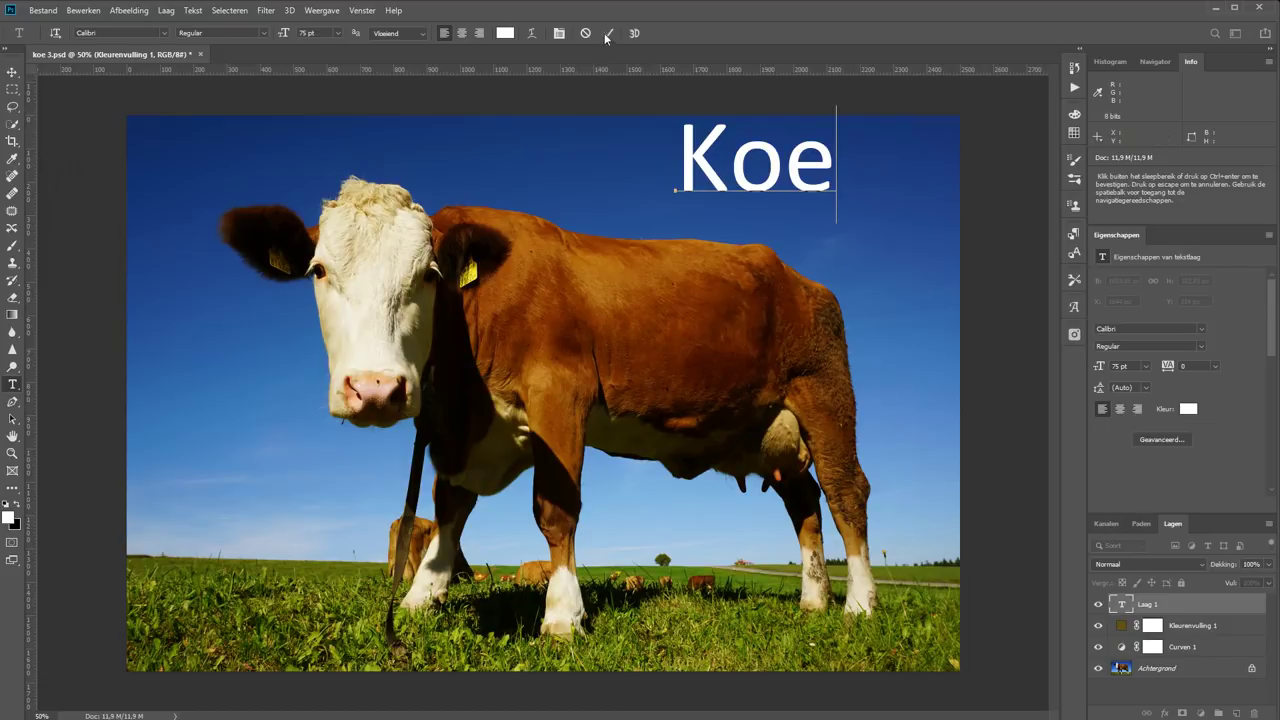
click(608, 33)
key(v)
drag(712, 183, 752, 206)
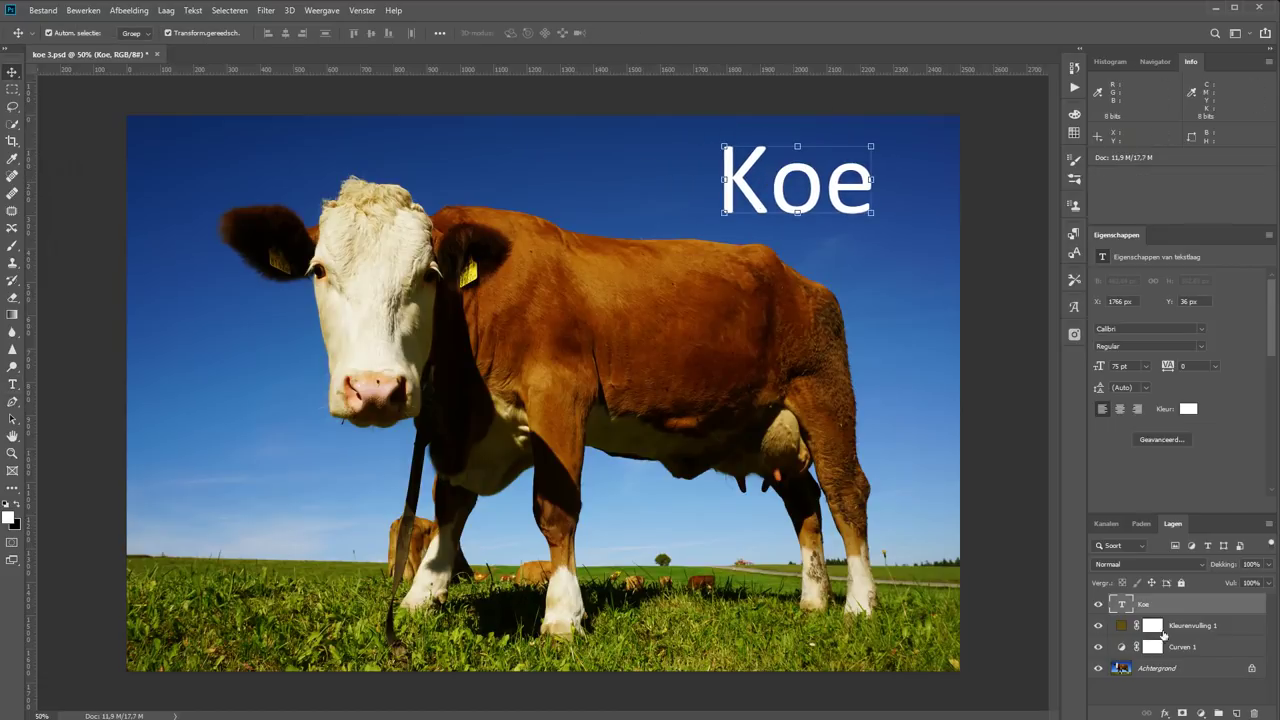
Step: Give the Koe text layer a Slagschaduw drop shadow style
double_click(1216, 608)
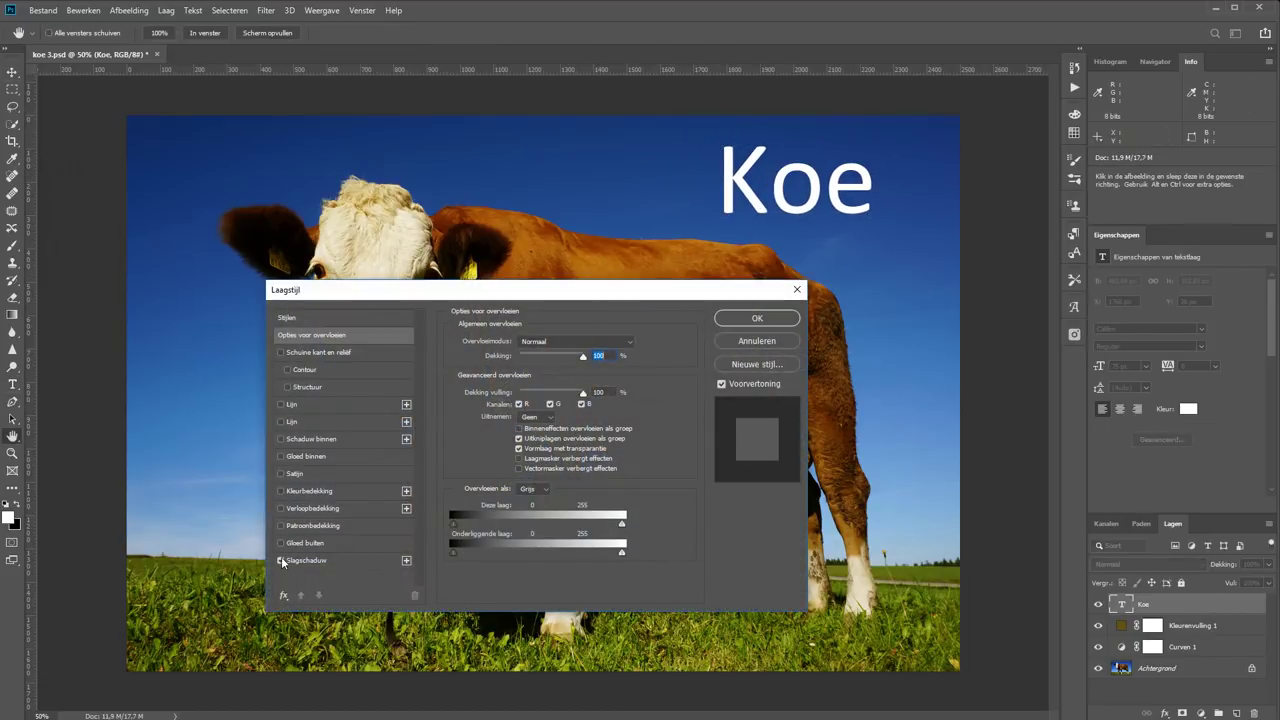
click(281, 561)
click(757, 318)
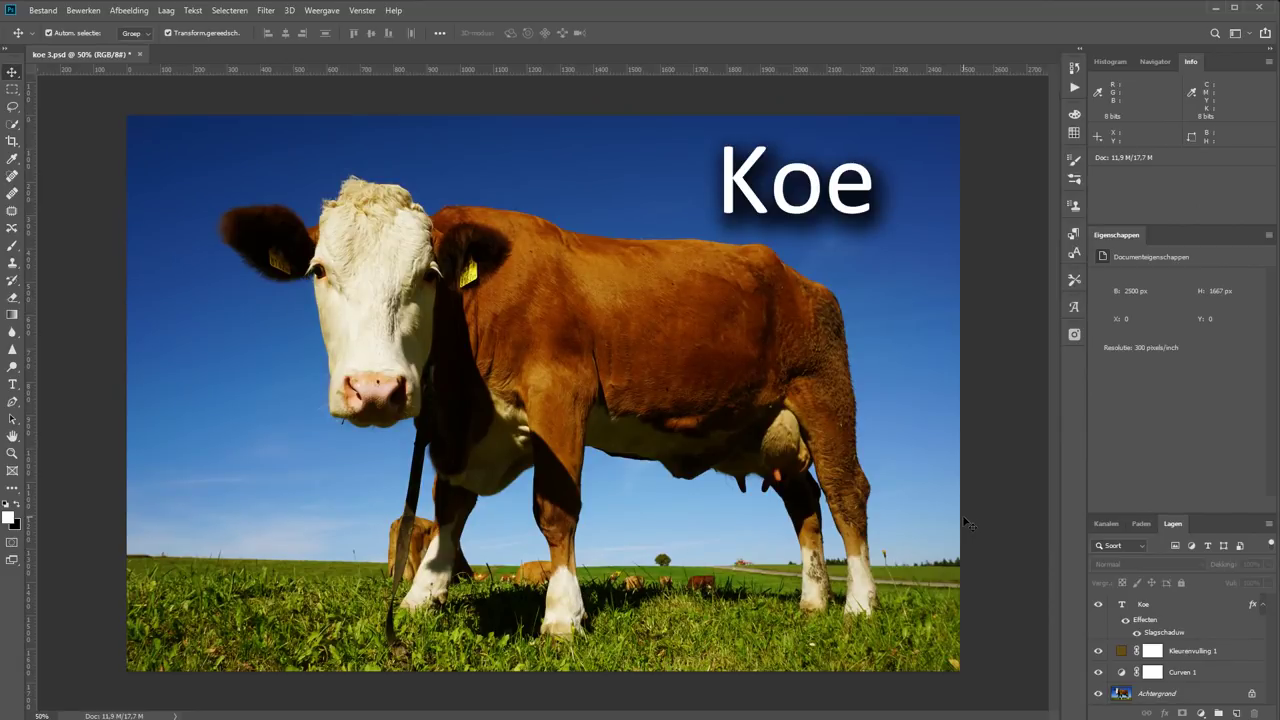
Step: Save the layered document in Photoshop format, overwriting koe 3.psd
click(43, 10)
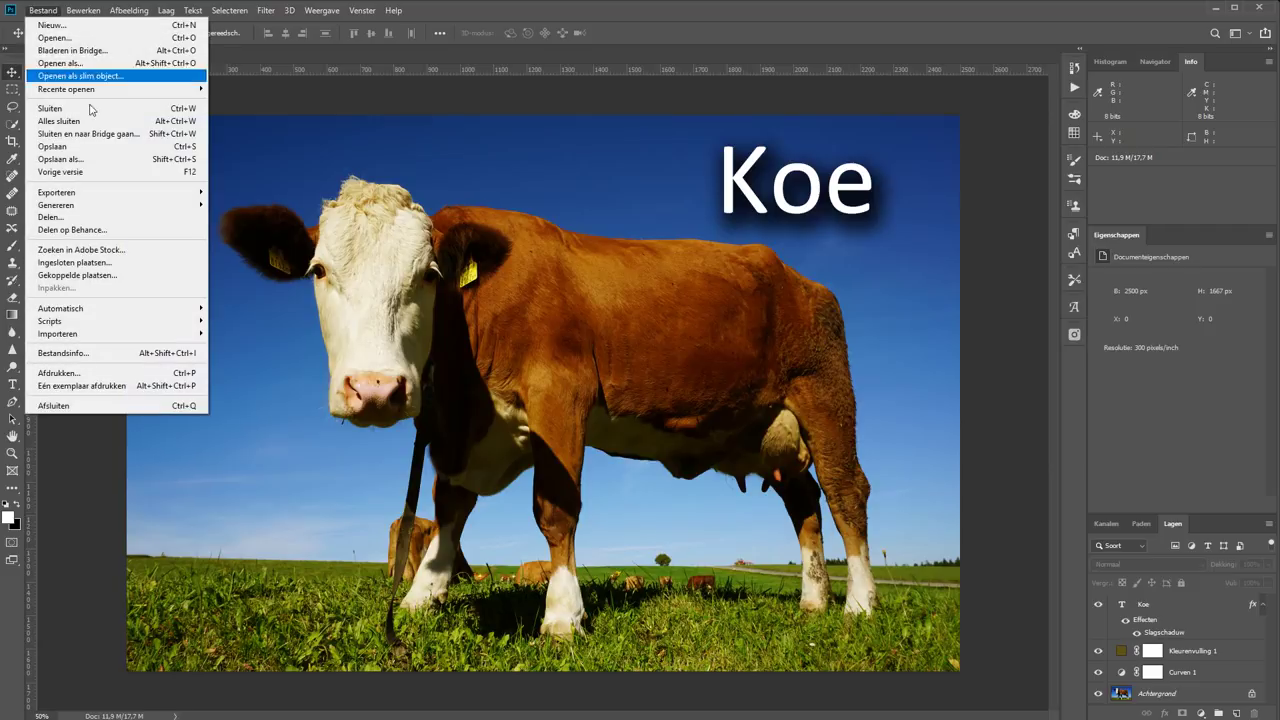
click(106, 158)
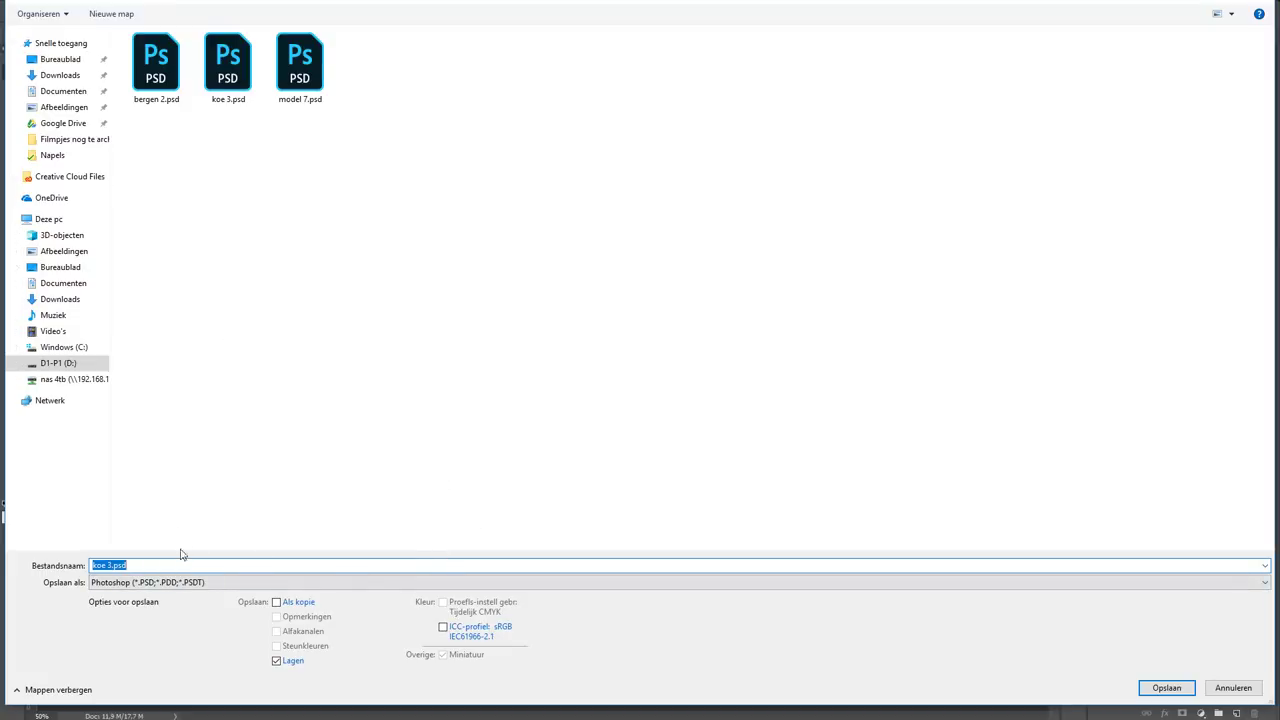
click(266, 584)
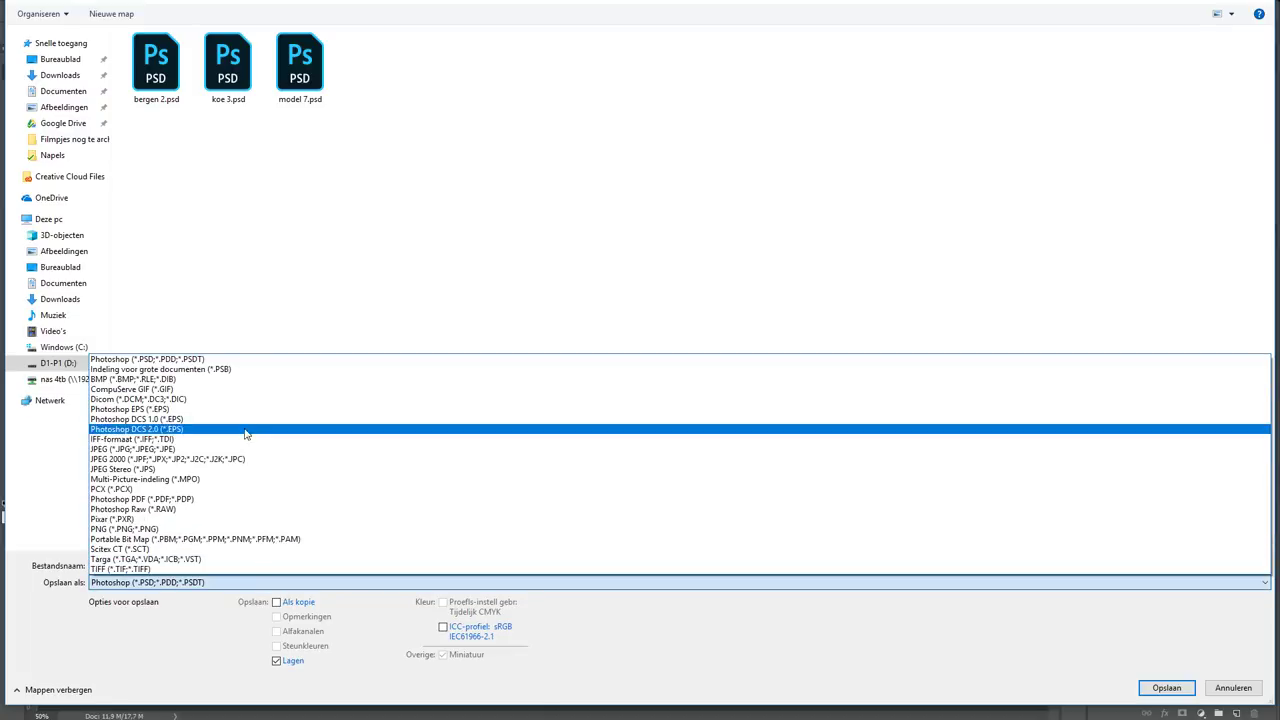
click(221, 360)
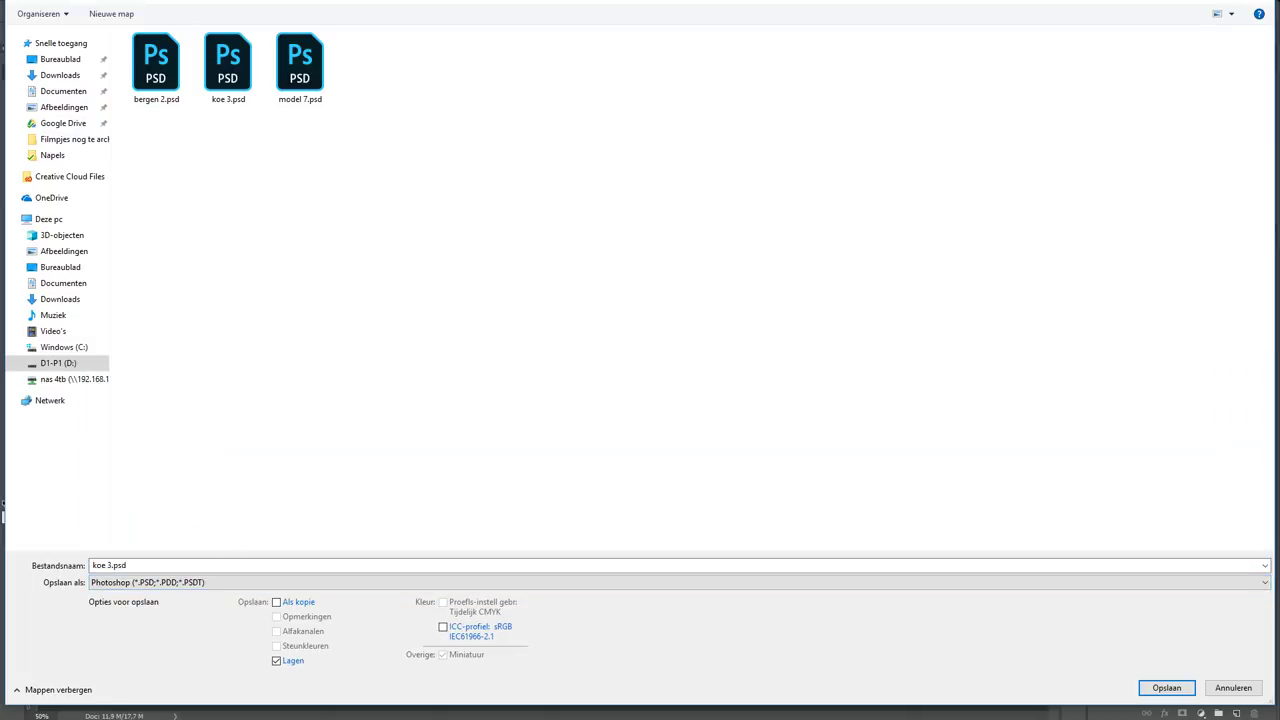
click(1165, 689)
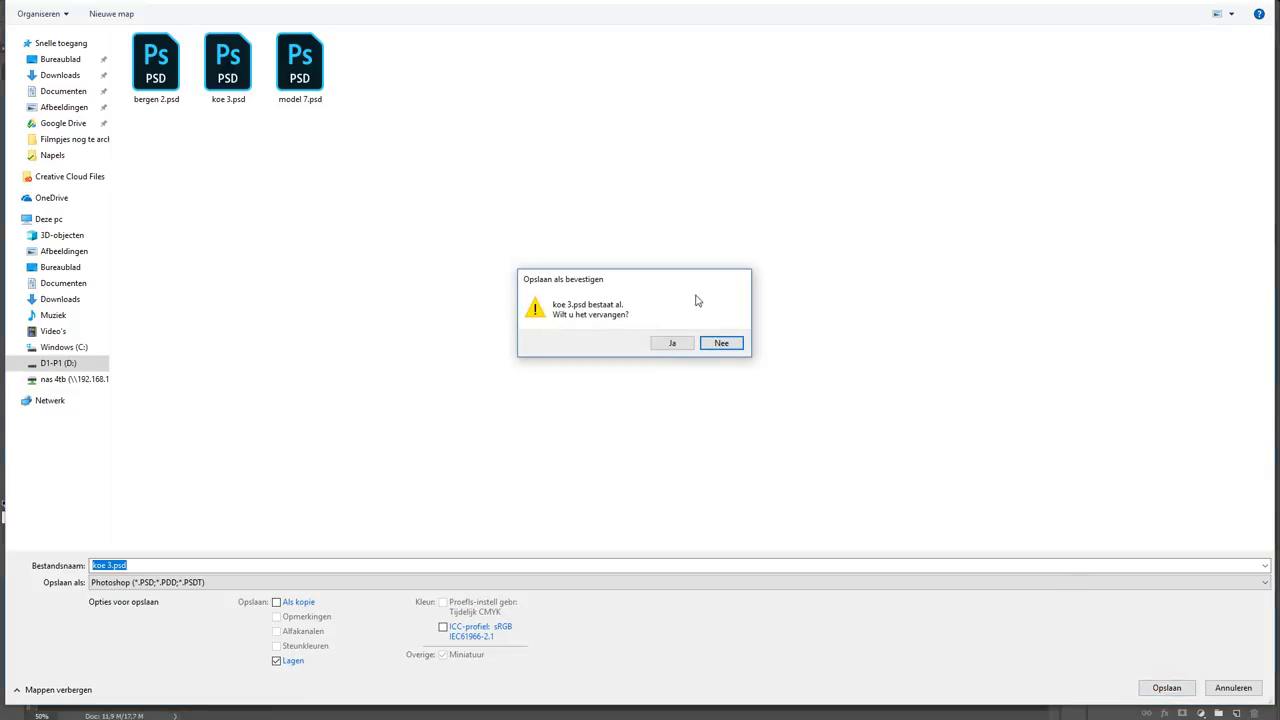
click(672, 343)
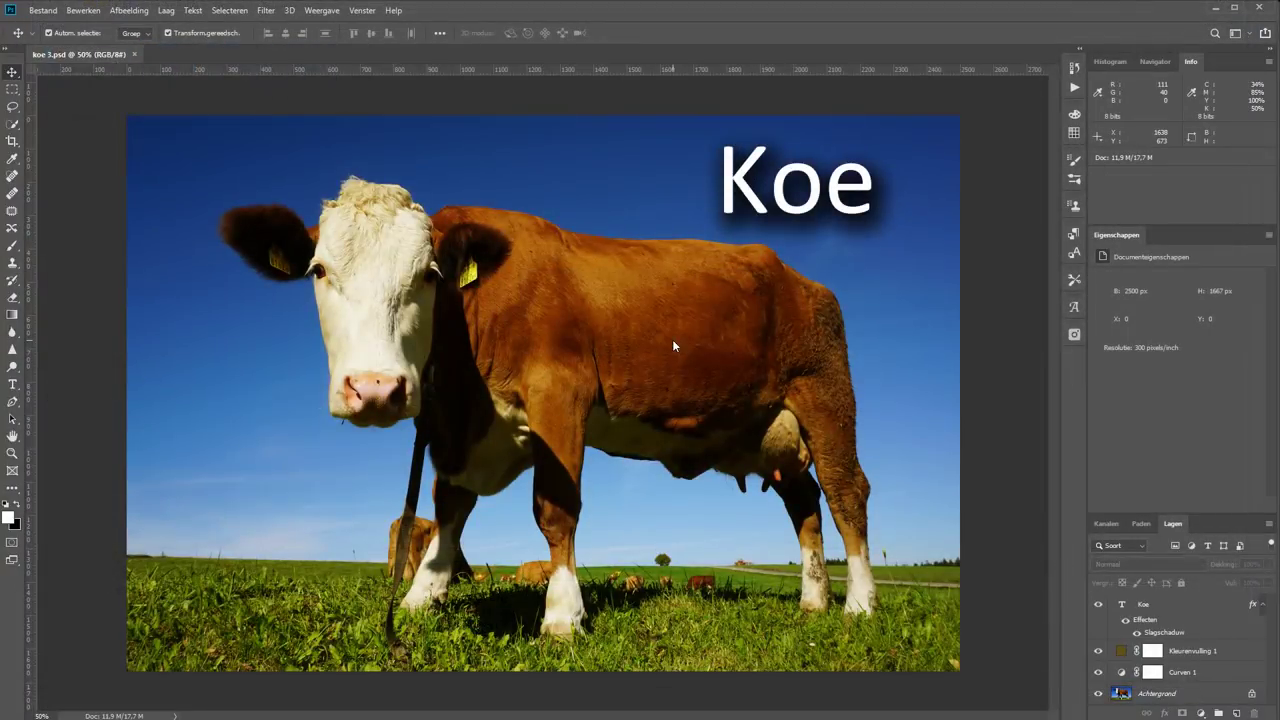
Step: Close koe 3.psd and reopen it from Bridge with its layers intact
click(133, 54)
key(ctrl+alt+o)
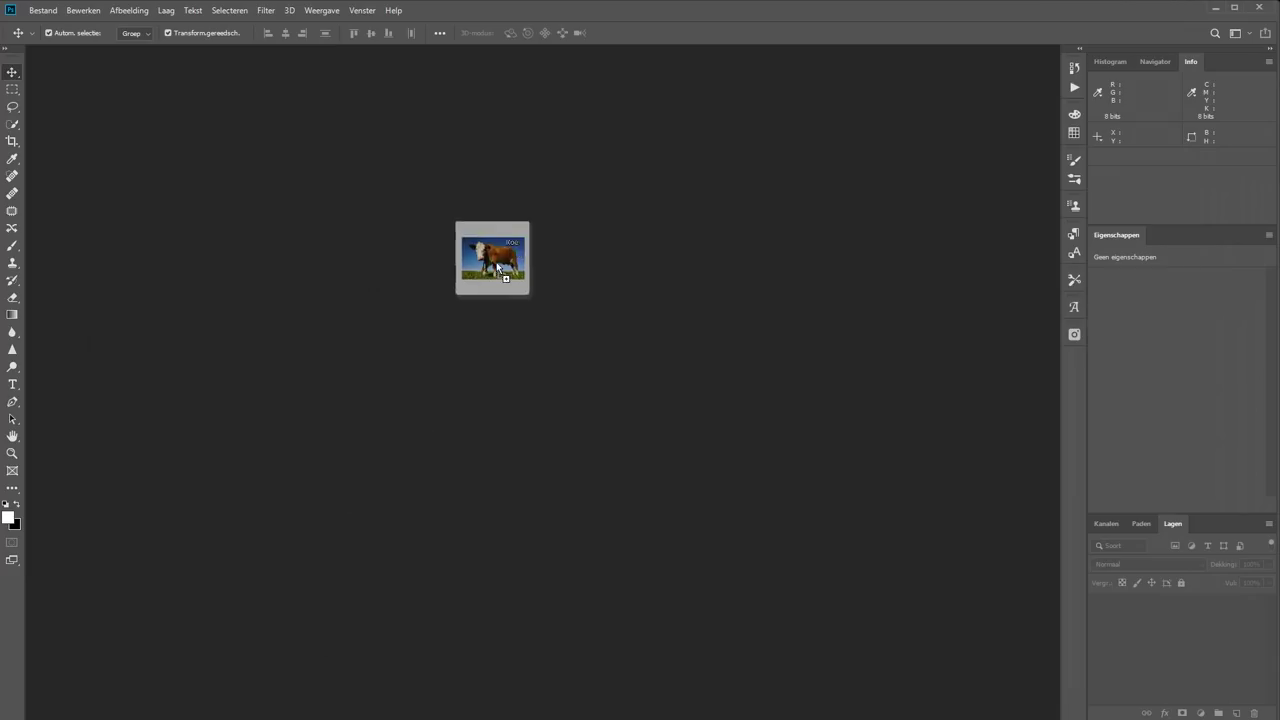
drag(548, 168, 494, 260)
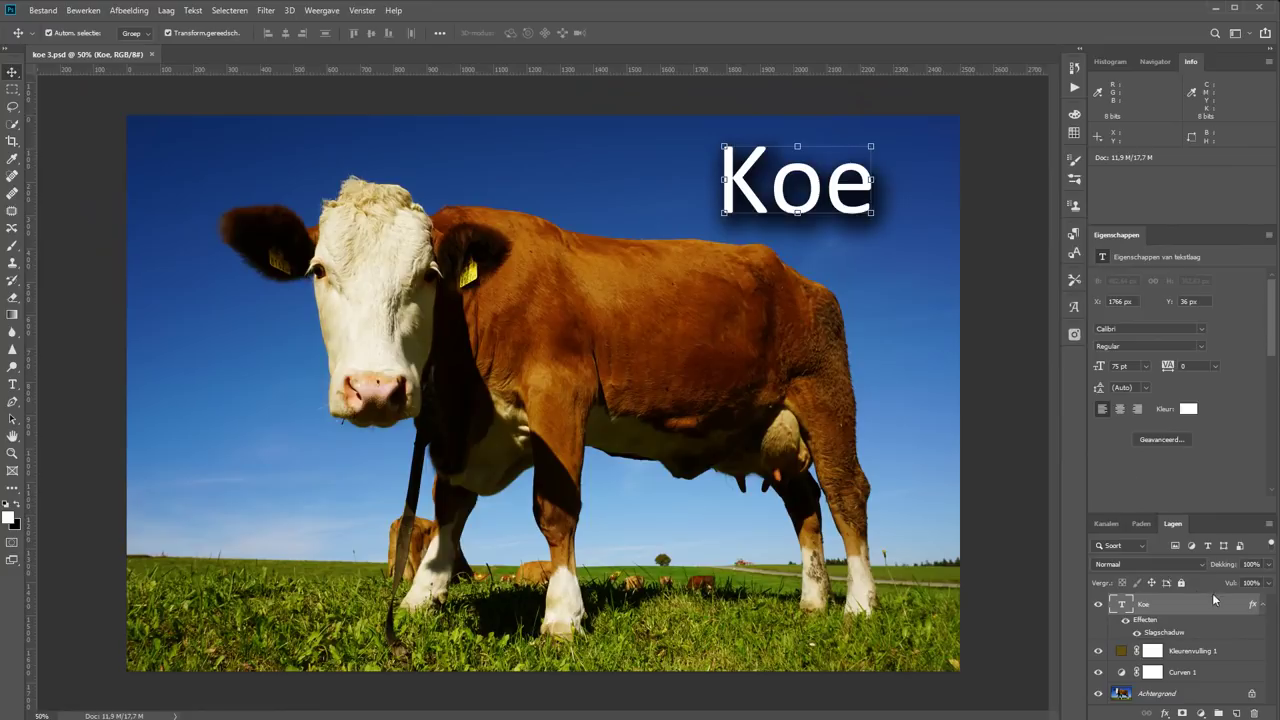
Step: Hide the Curven 1 and Kleurenvulling 1 layers in the Layers panel
click(1098, 674)
click(1097, 651)
Step: Save the document as layered koe 3.tif with no compression, then close it
click(43, 10)
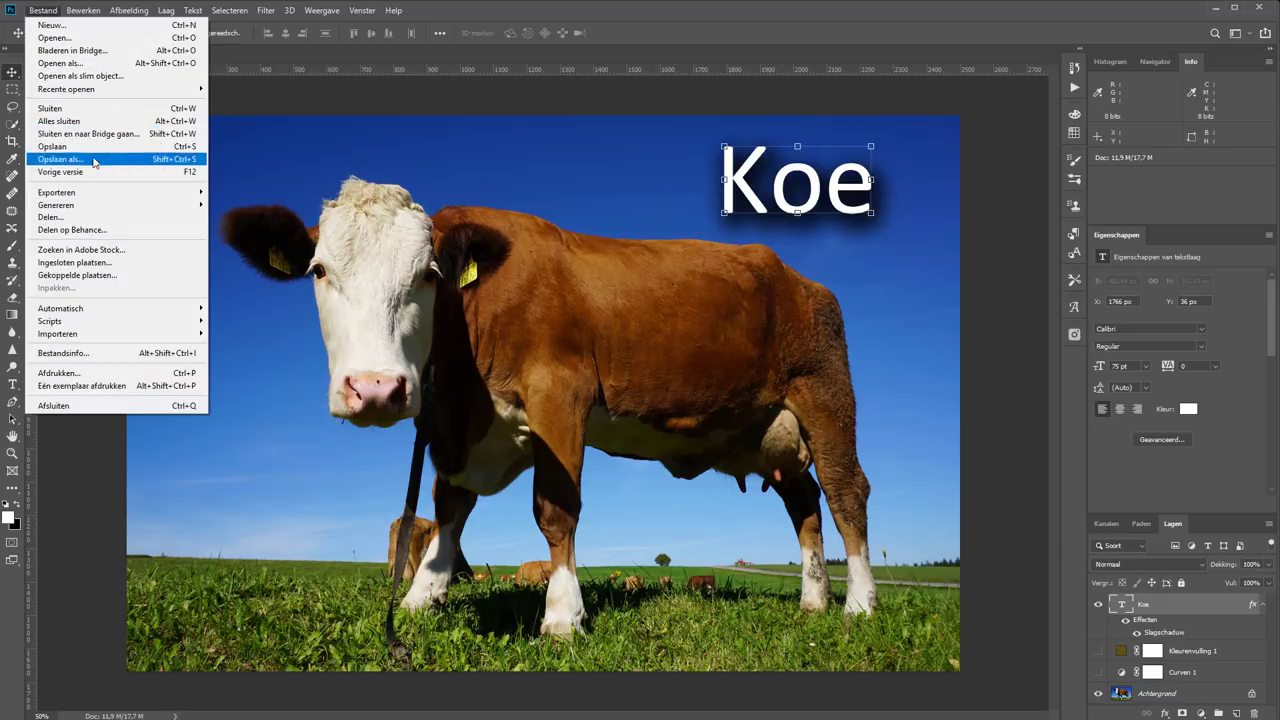
click(60, 159)
click(480, 584)
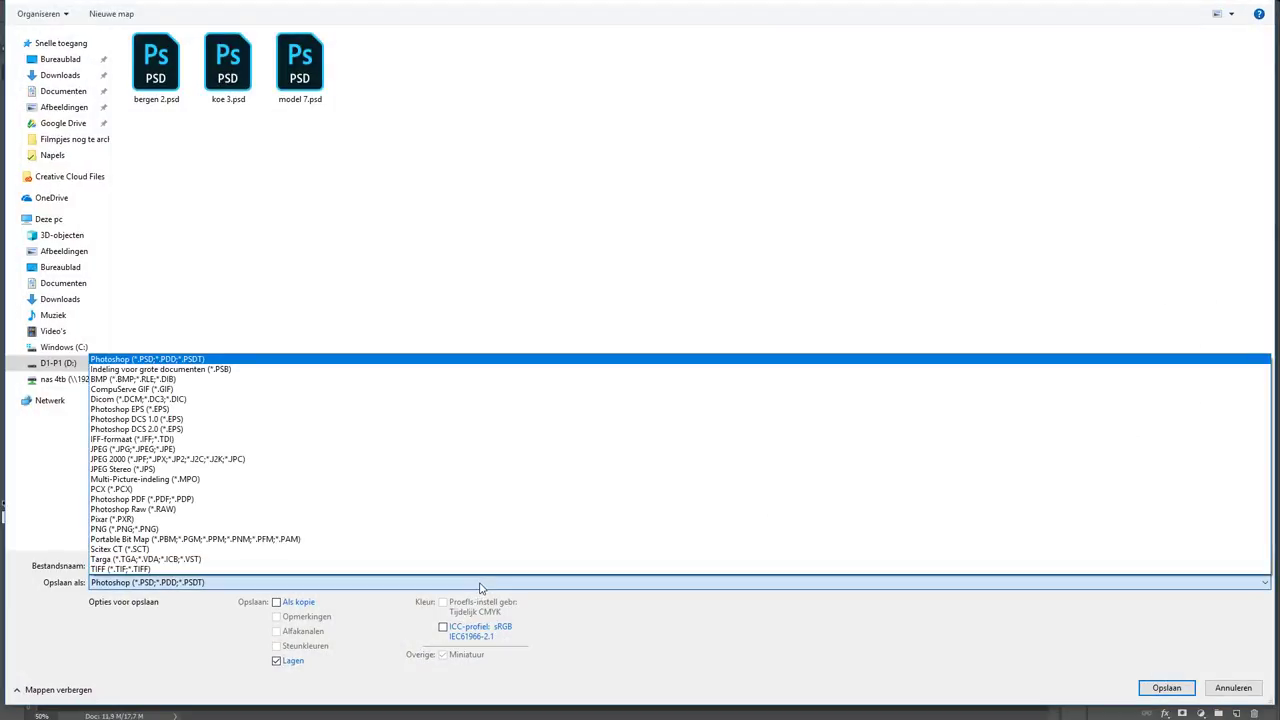
click(206, 568)
click(1190, 686)
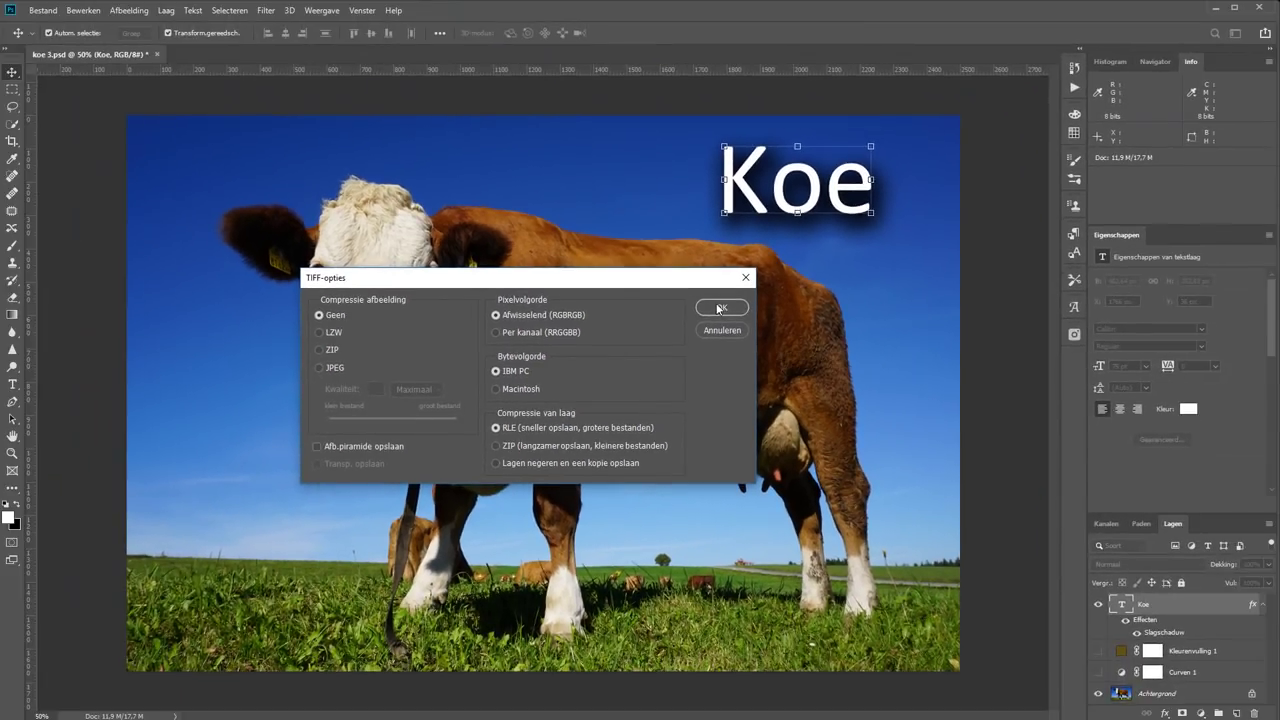
click(718, 307)
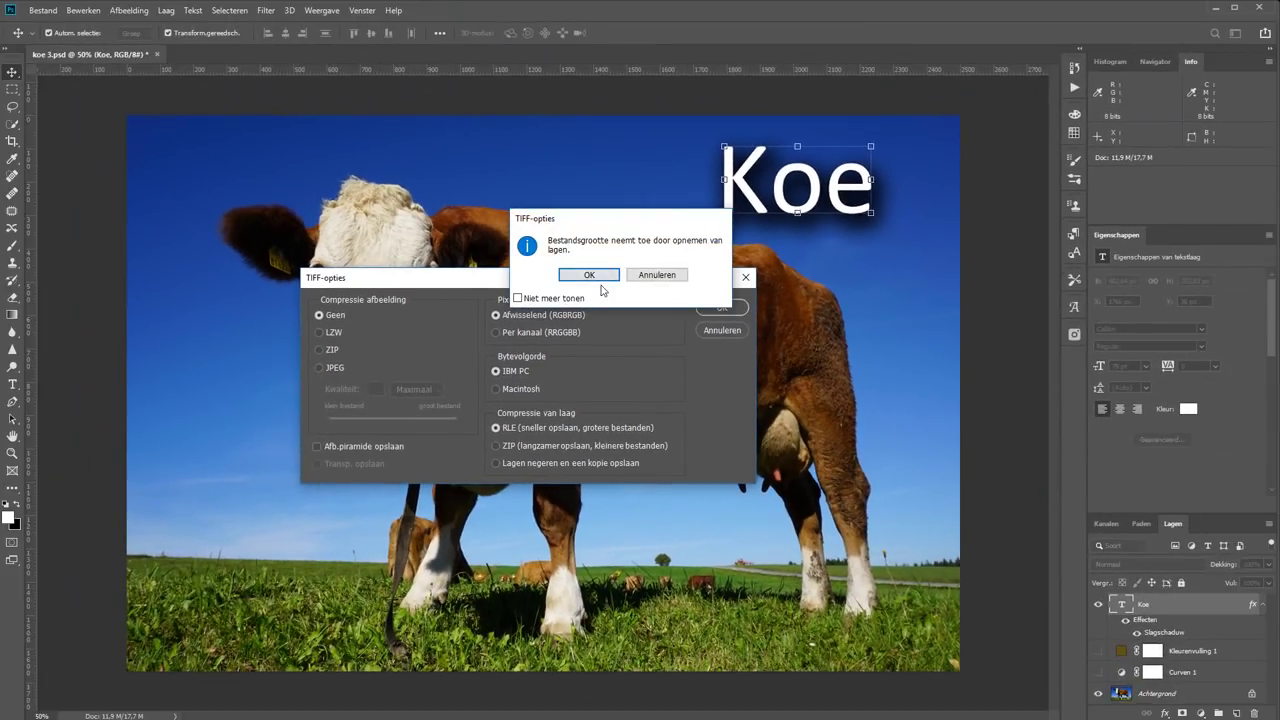
click(590, 275)
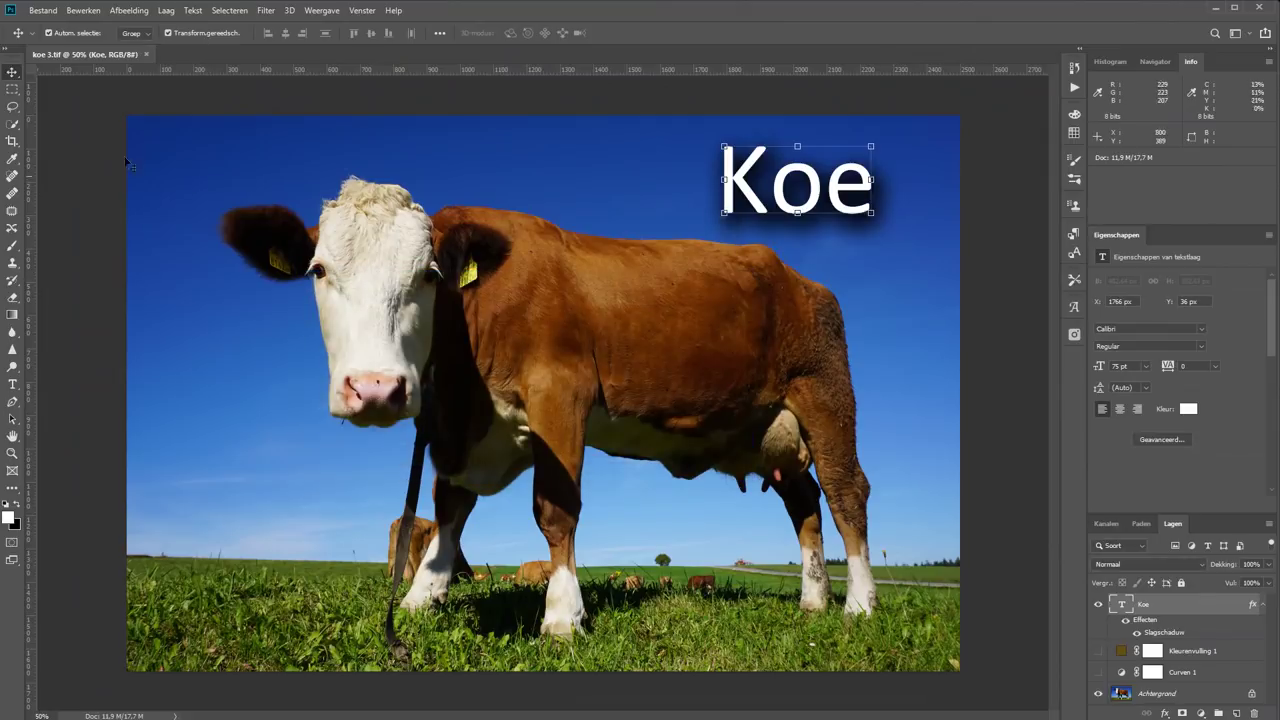
click(147, 55)
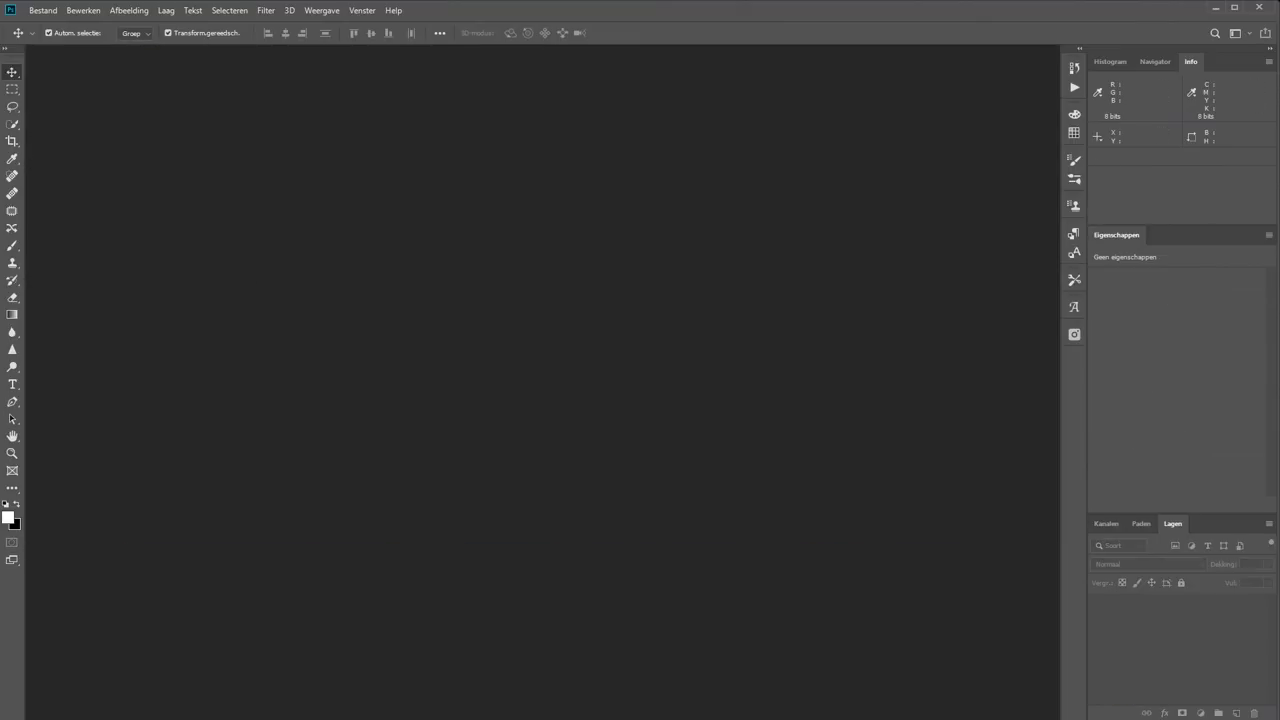
Step: Switch to Bridge and drag koe 3.tif into Photoshop to reopen it
key(alt+Tab)
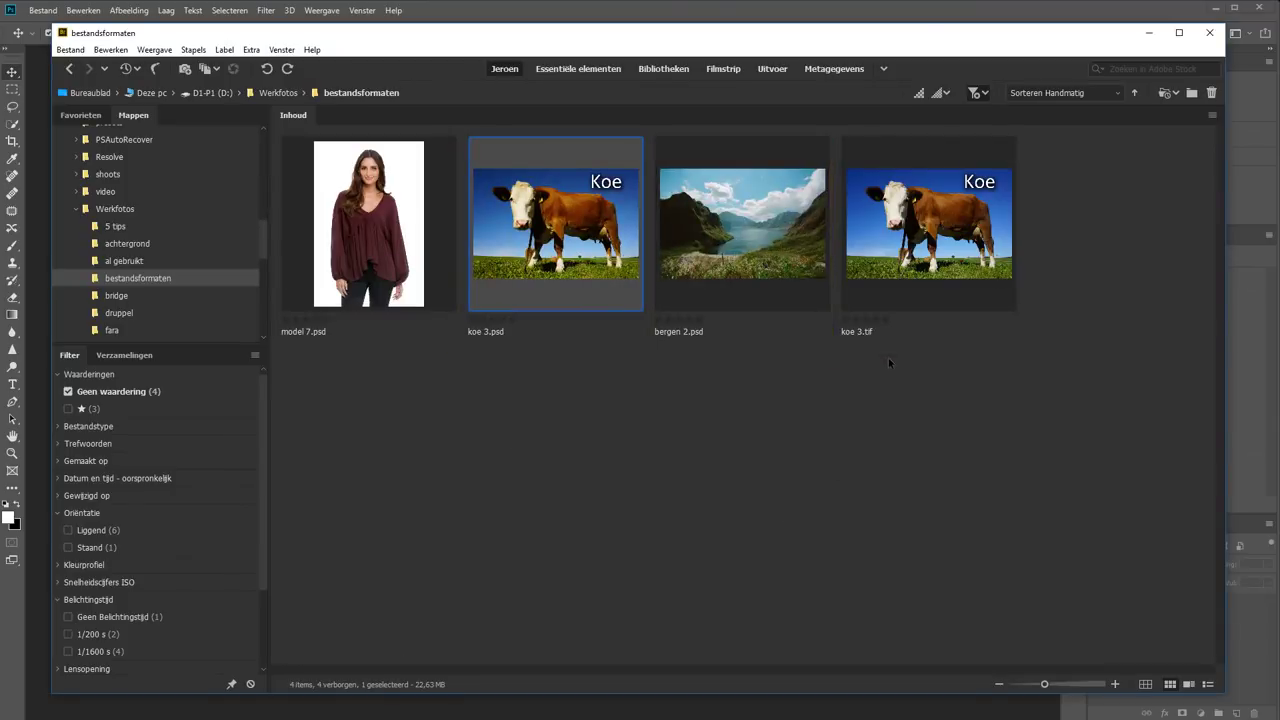
click(951, 248)
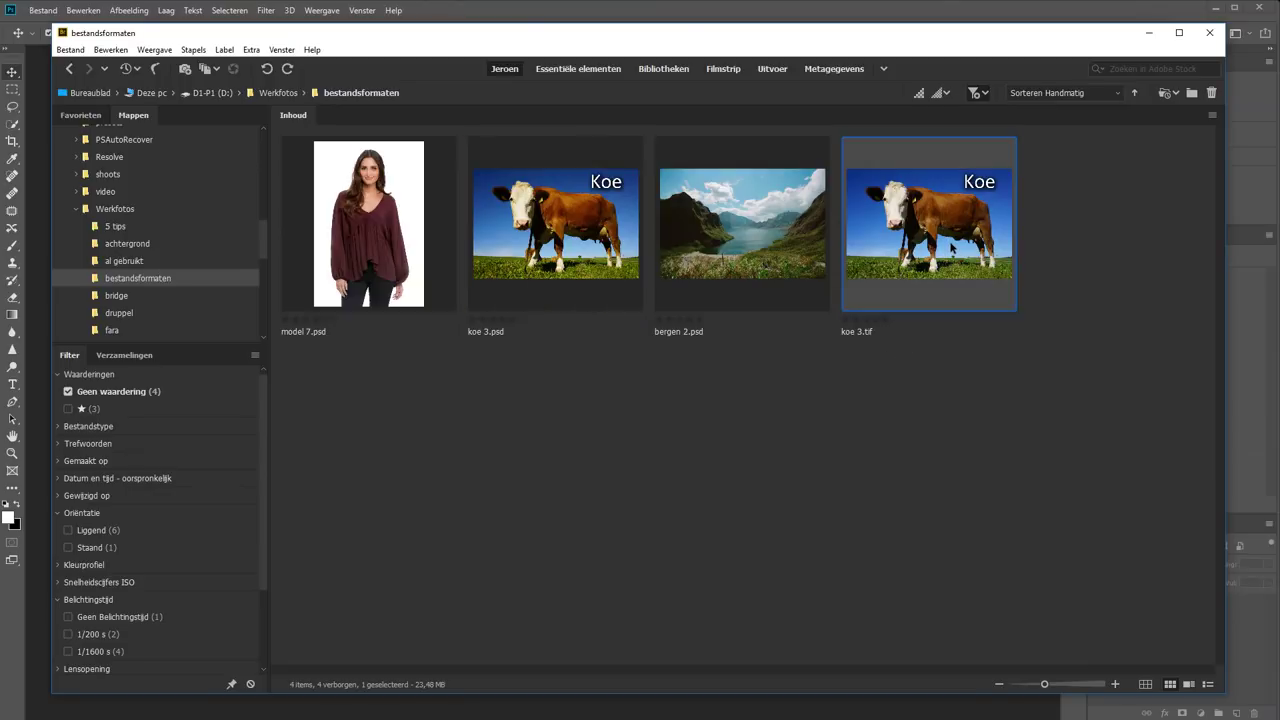
mouse_move(951, 248)
mouse_down()
mouse_move(276, 712)
mouse_move(463, 328)
mouse_up()
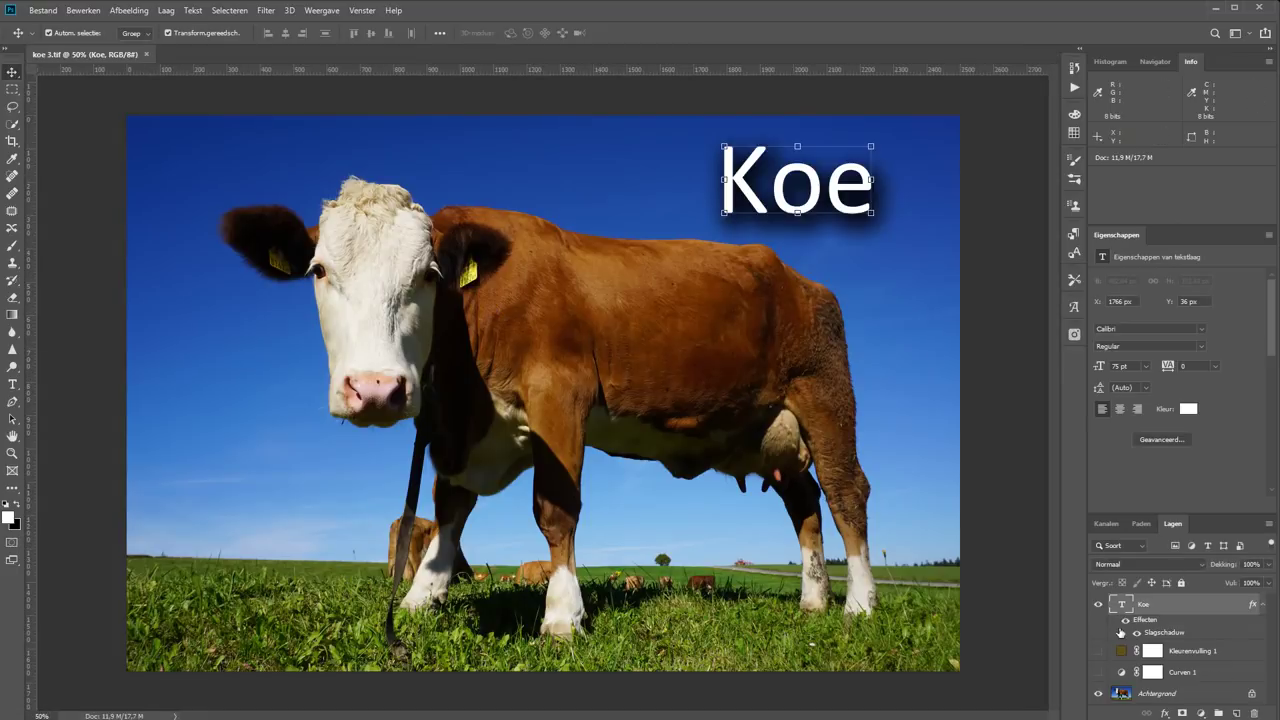
Step: Make the Curves and fill layers visible again and flatten the image to one layer
click(1098, 651)
click(1099, 672)
click(1099, 673)
key(ctrl)
key(ctrl+shift+e)
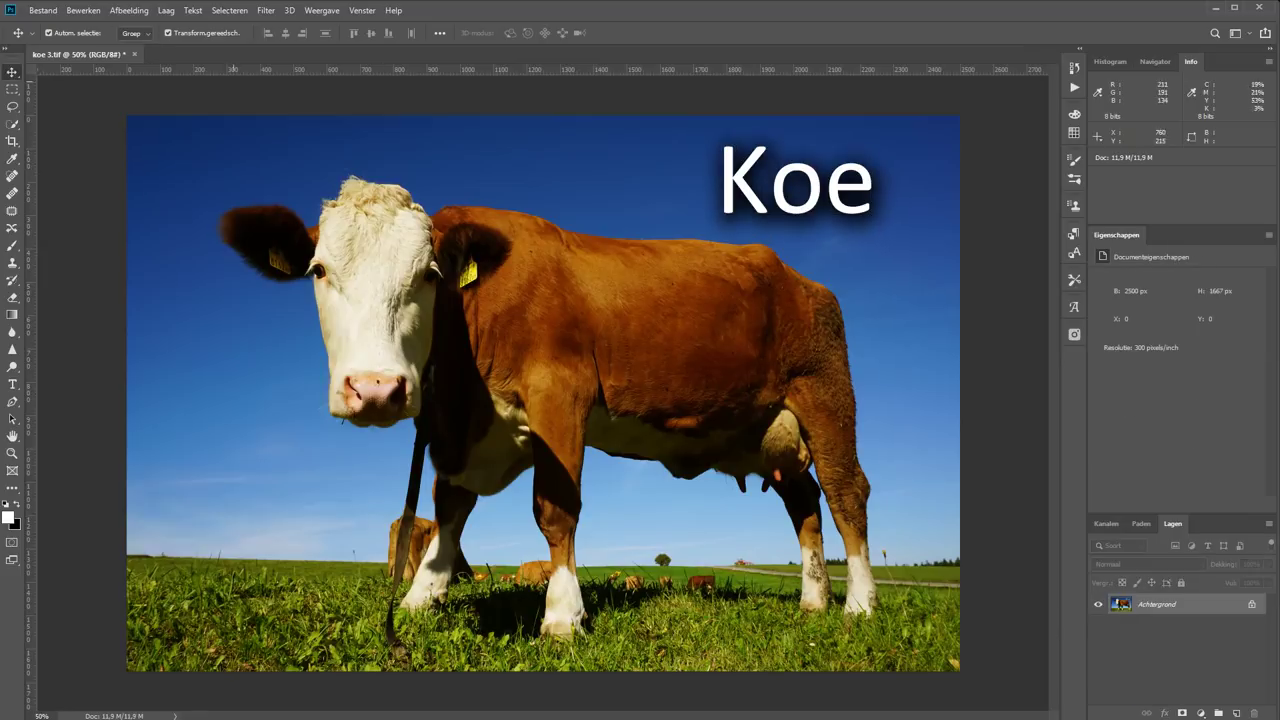
Step: Save the flattened image over koe 3.tif uncompressed and close it
click(40, 10)
click(136, 159)
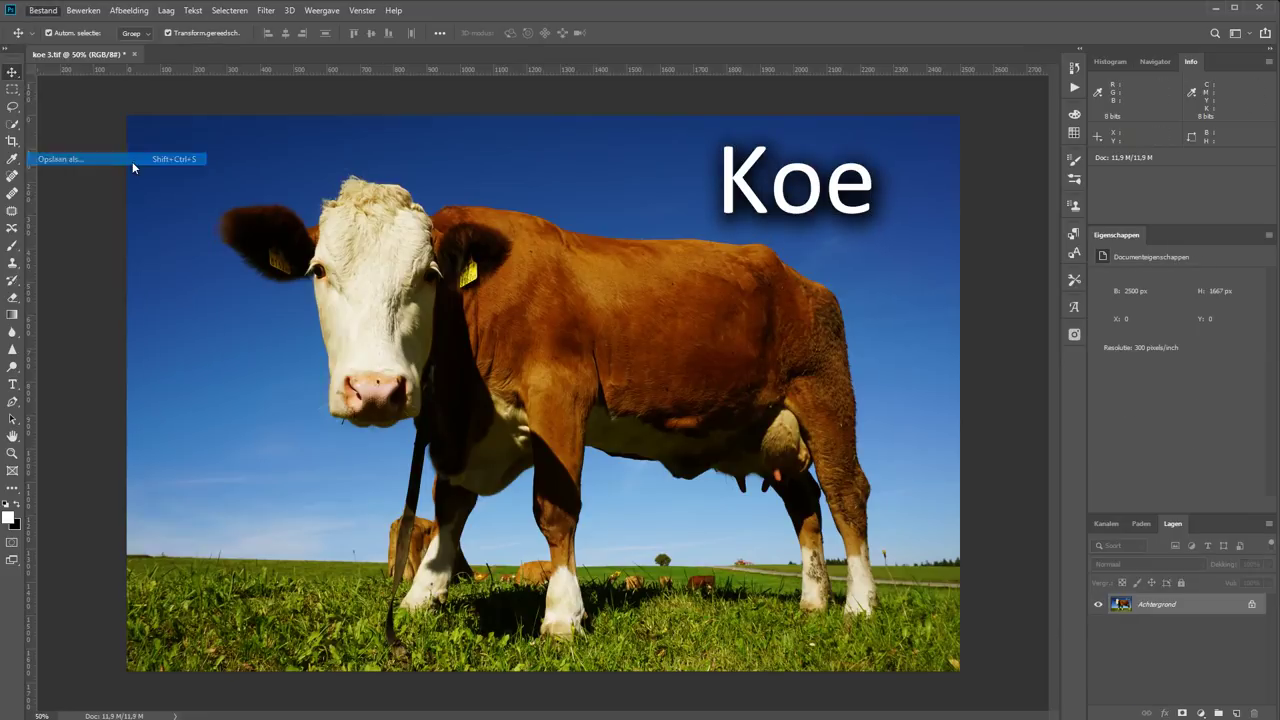
click(155, 70)
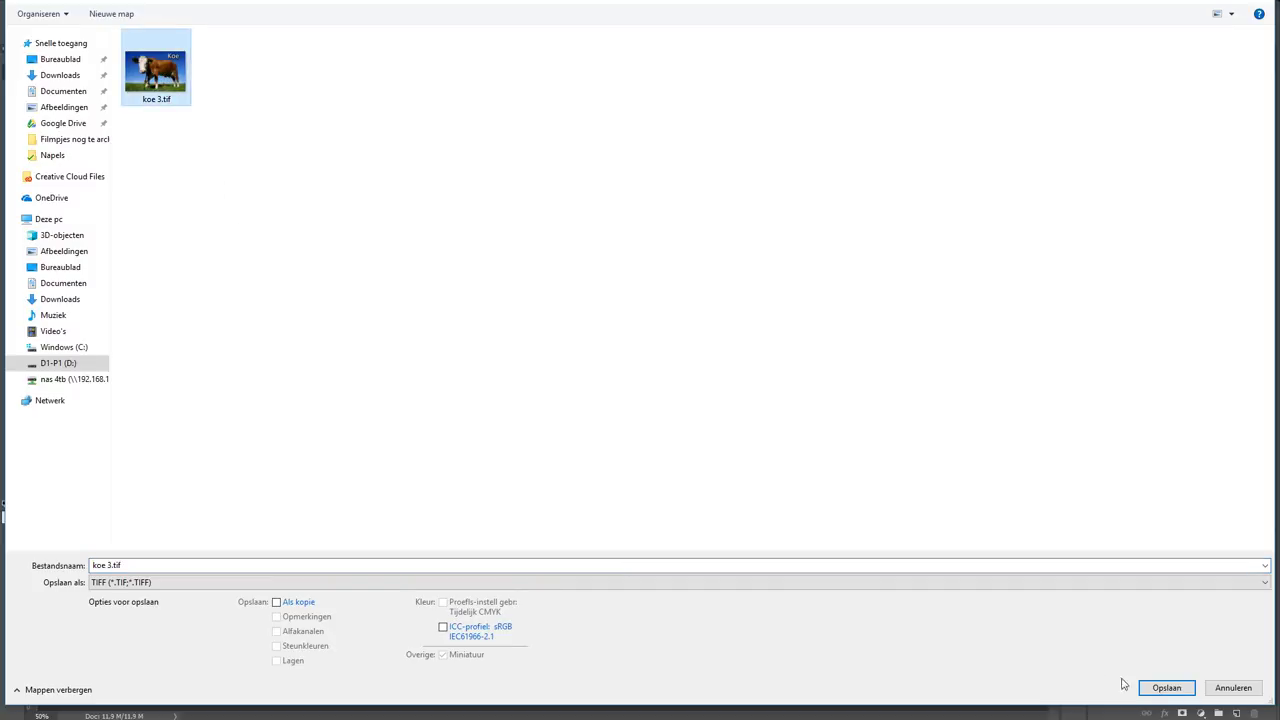
click(1168, 689)
click(667, 343)
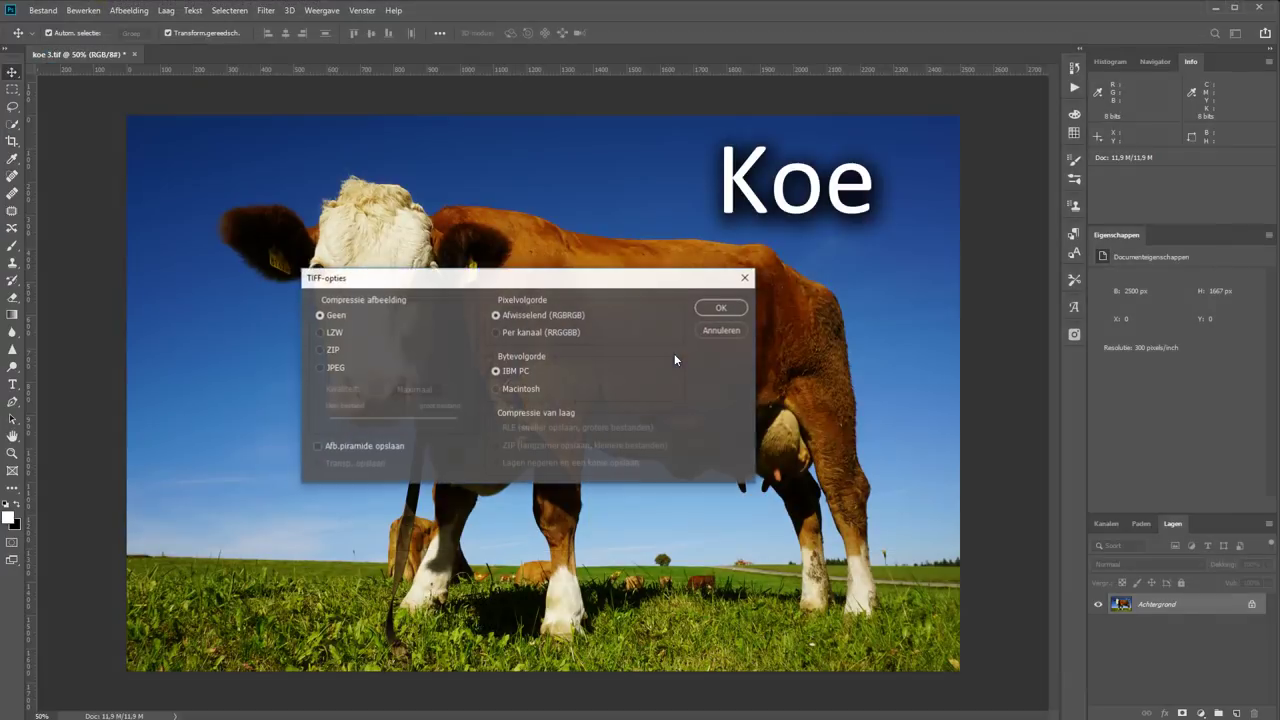
click(722, 308)
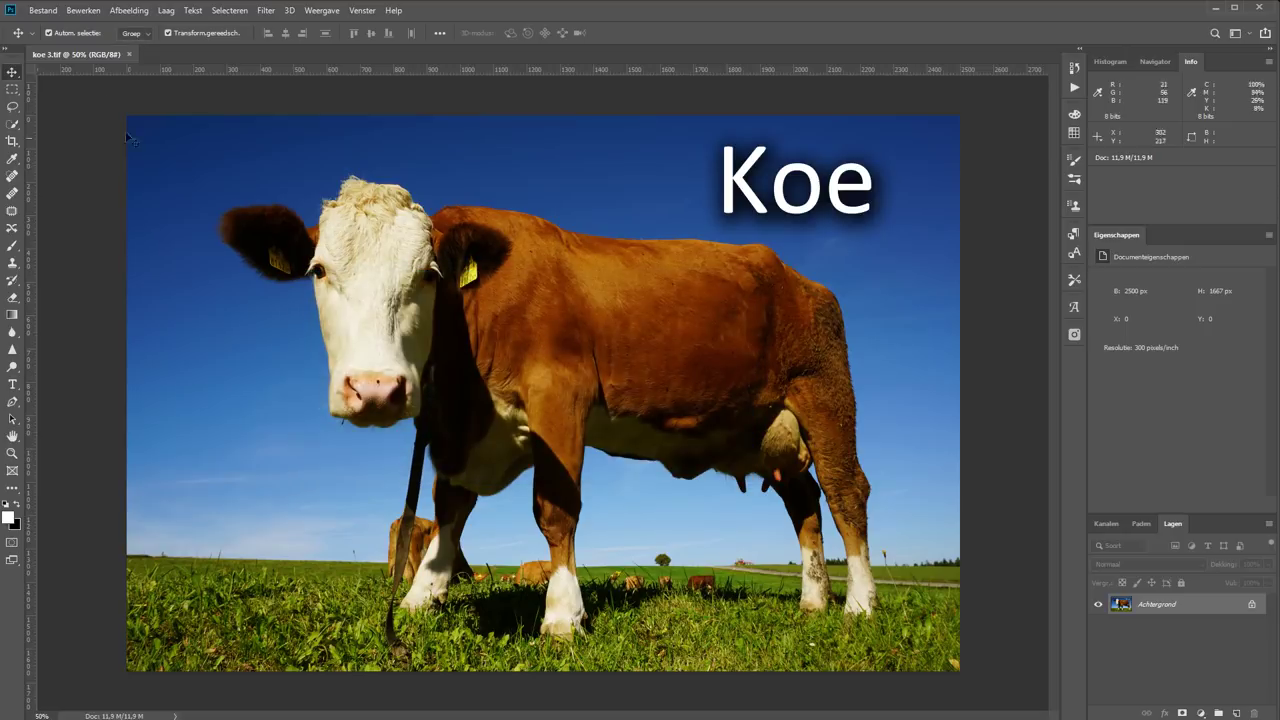
click(129, 55)
key(alt+Tab)
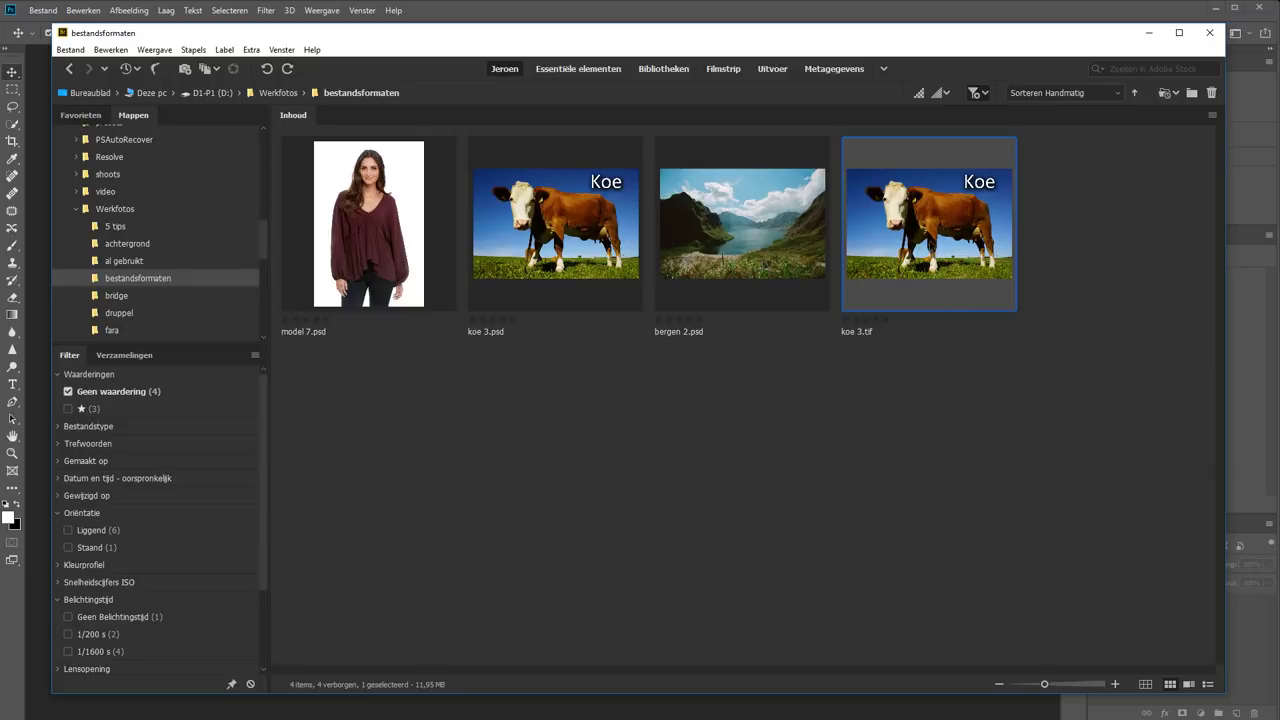
mouse_move(930, 246)
mouse_down()
mouse_move(275, 712)
mouse_move(437, 360)
mouse_up()
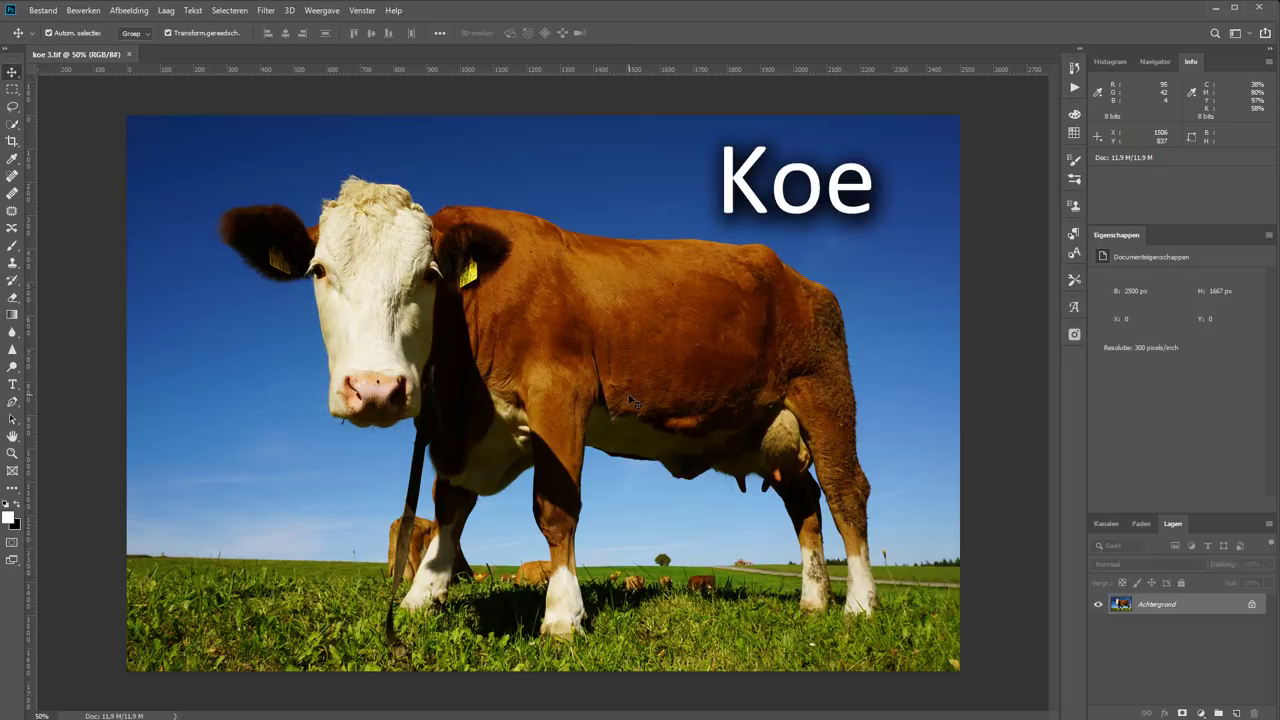
key(ctrl+w)
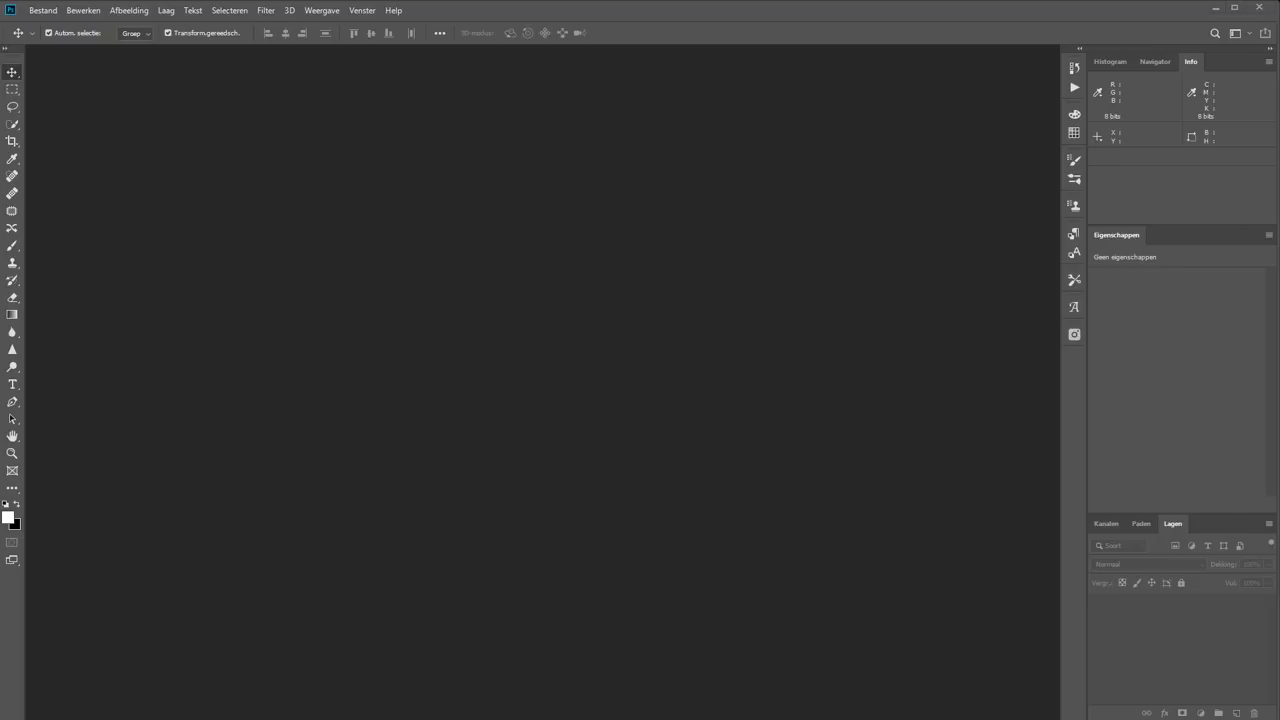
Step: Open model 7.psd from Bridge and unlock its background layer
key(ctrl+alt+o)
key(Return)
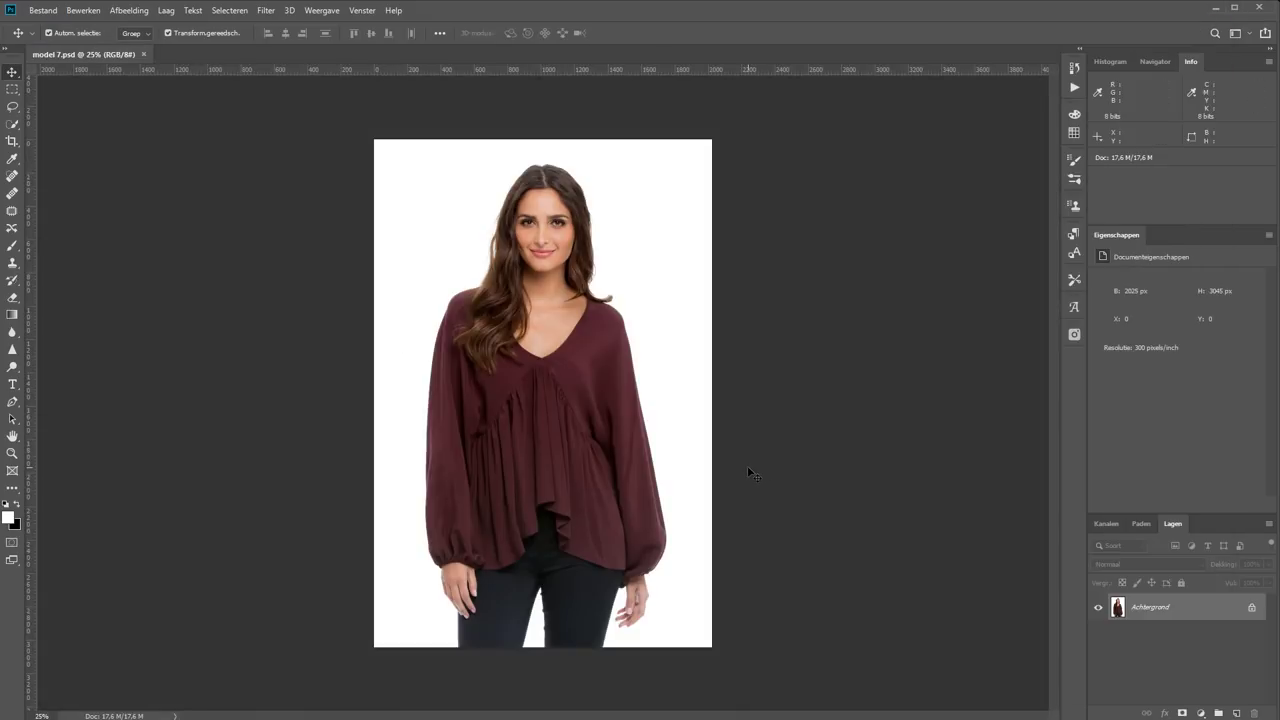
click(1251, 607)
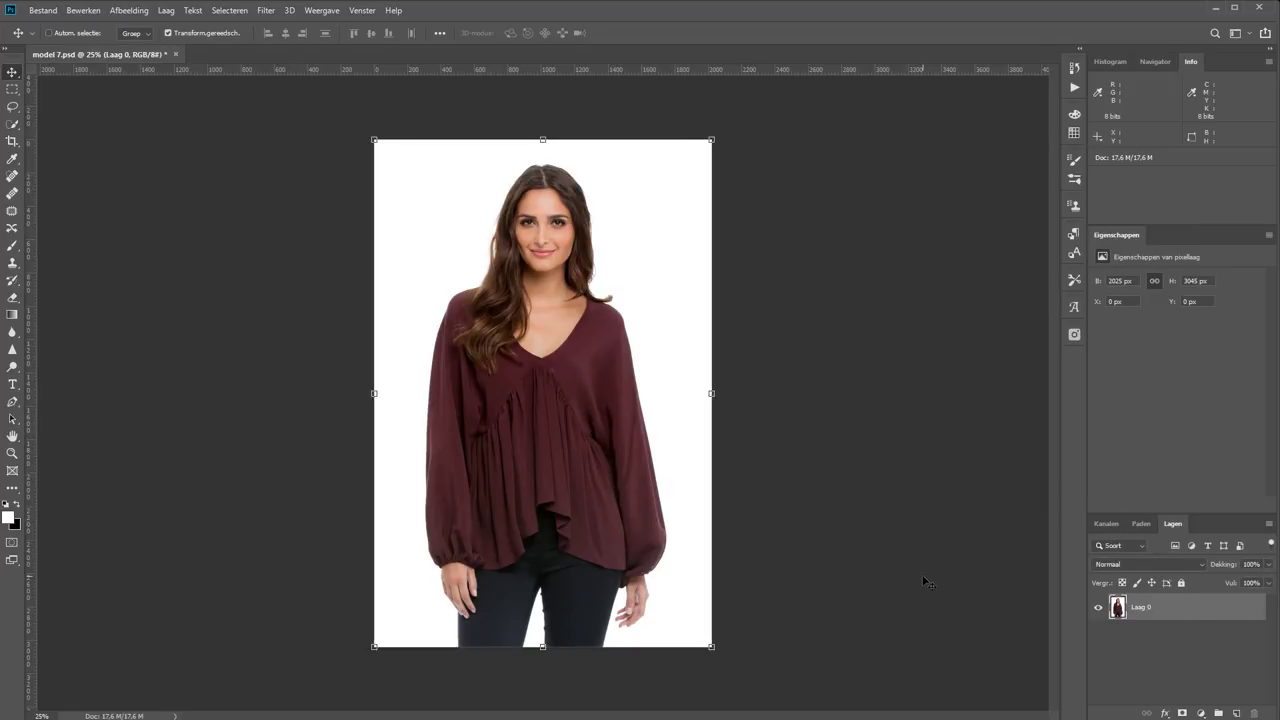
Step: Select the model with Onderwerp selecteren and delete the white background around it
key(w)
click(414, 33)
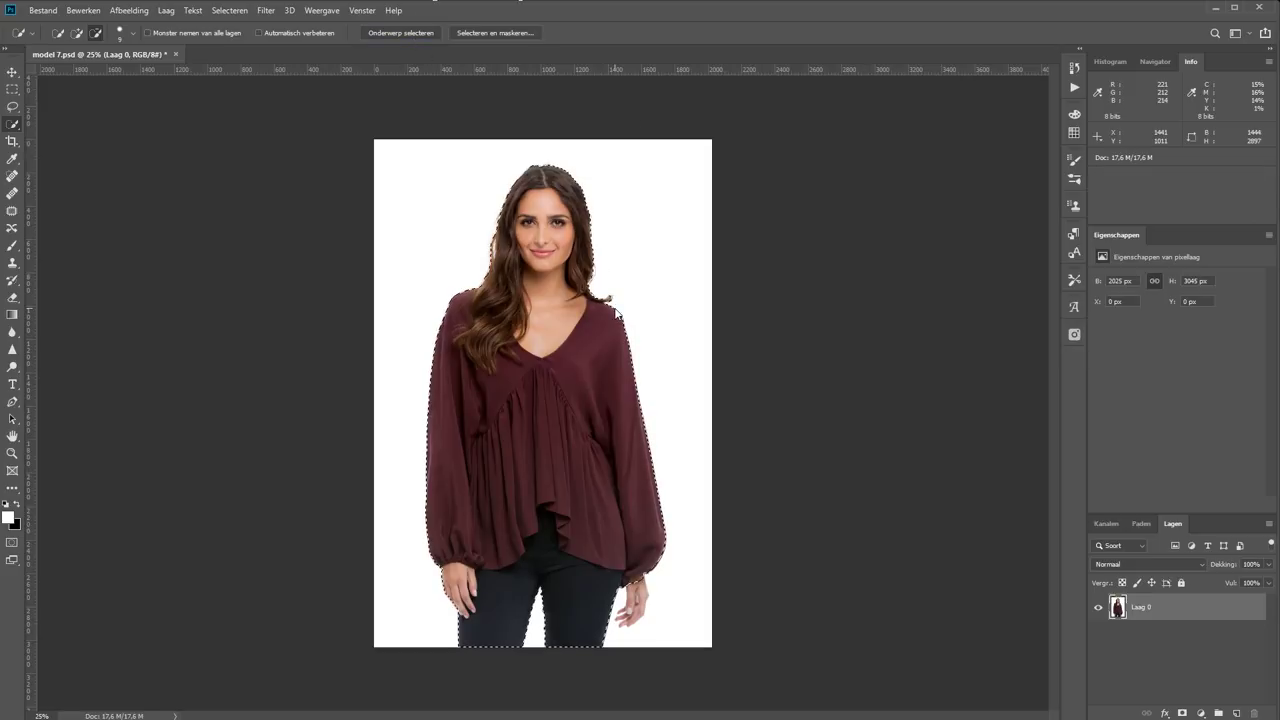
key(ctrl+d)
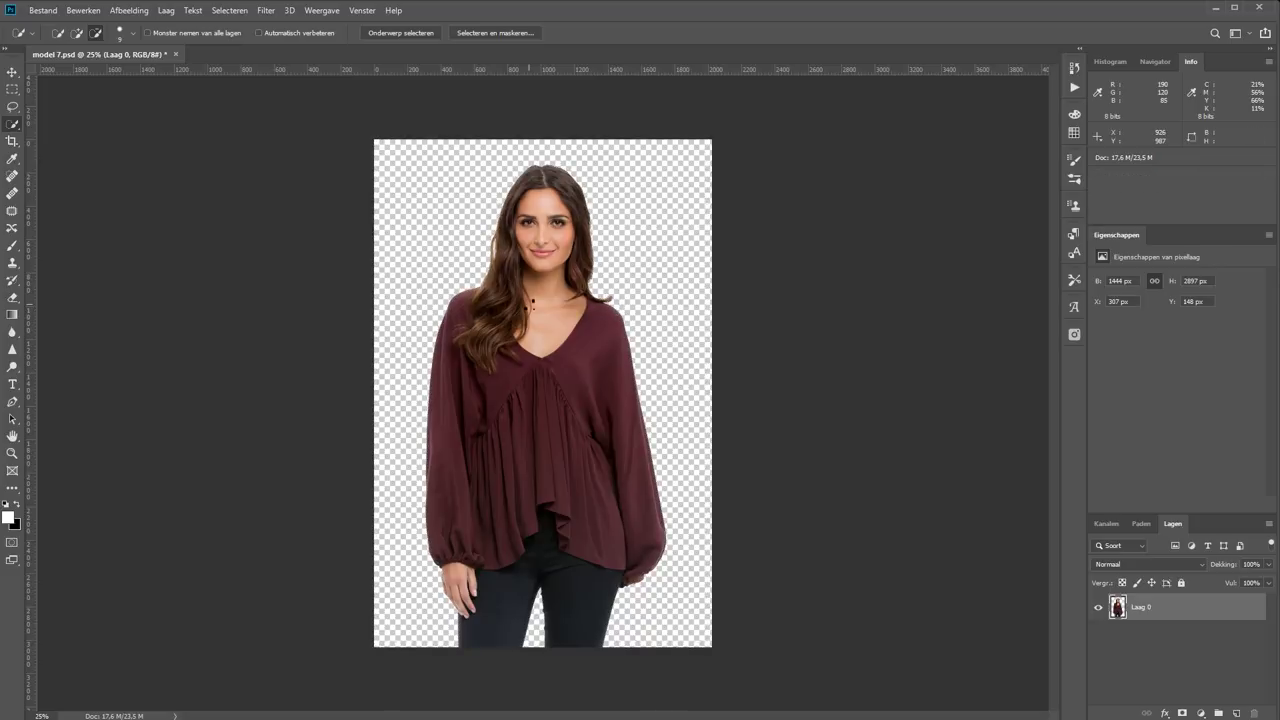
key(ctrl+shift+s)
Step: Save the cutout as a PNG copy, model 7.png, then close model 7.psd without saving
click(127, 585)
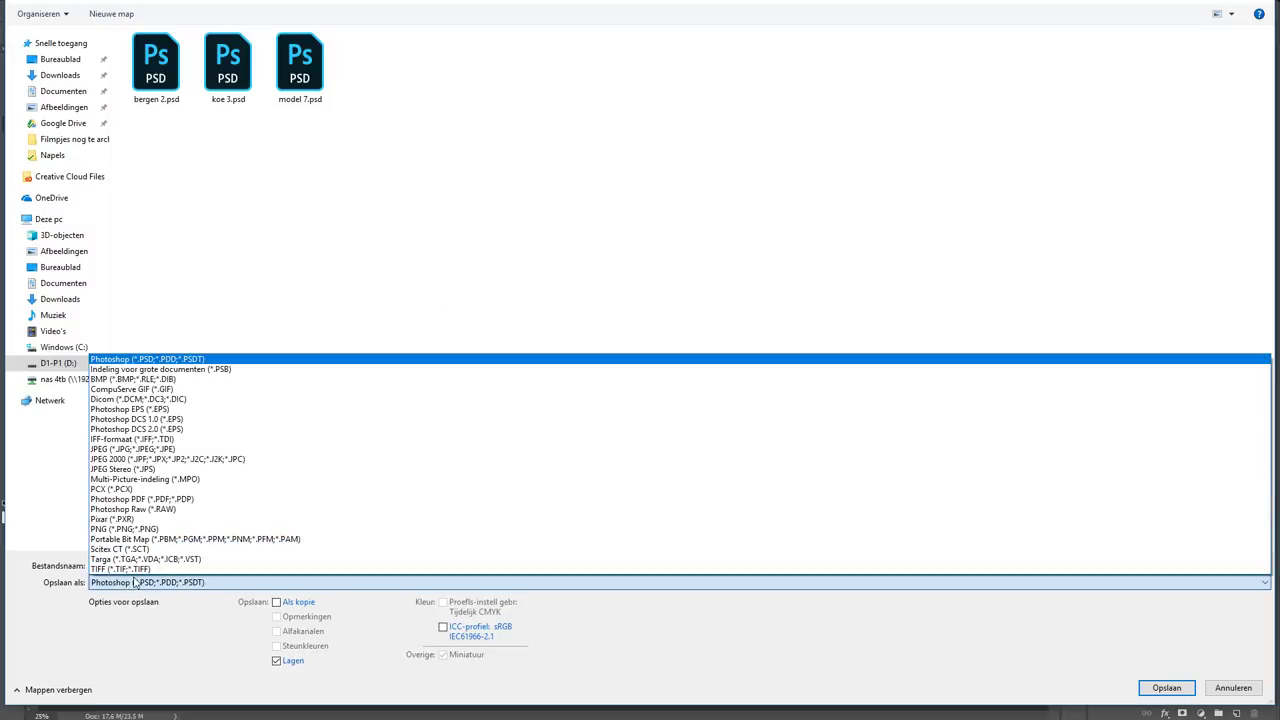
click(125, 529)
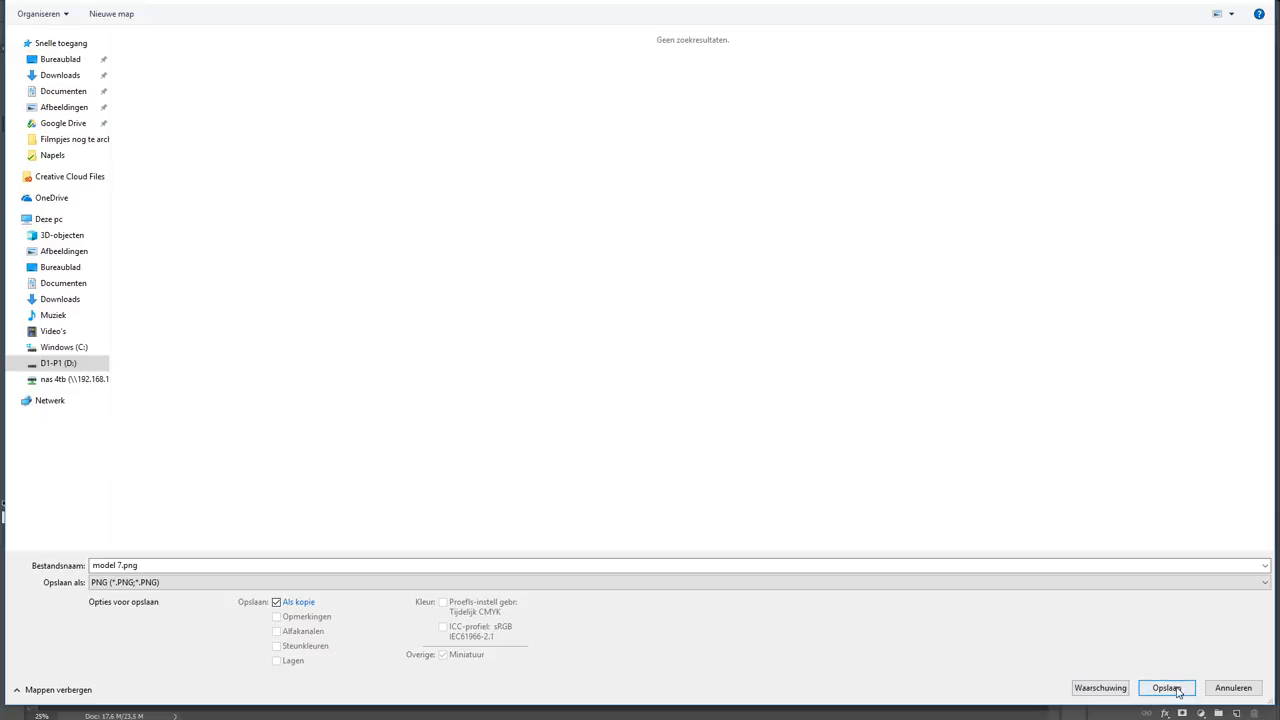
click(1168, 688)
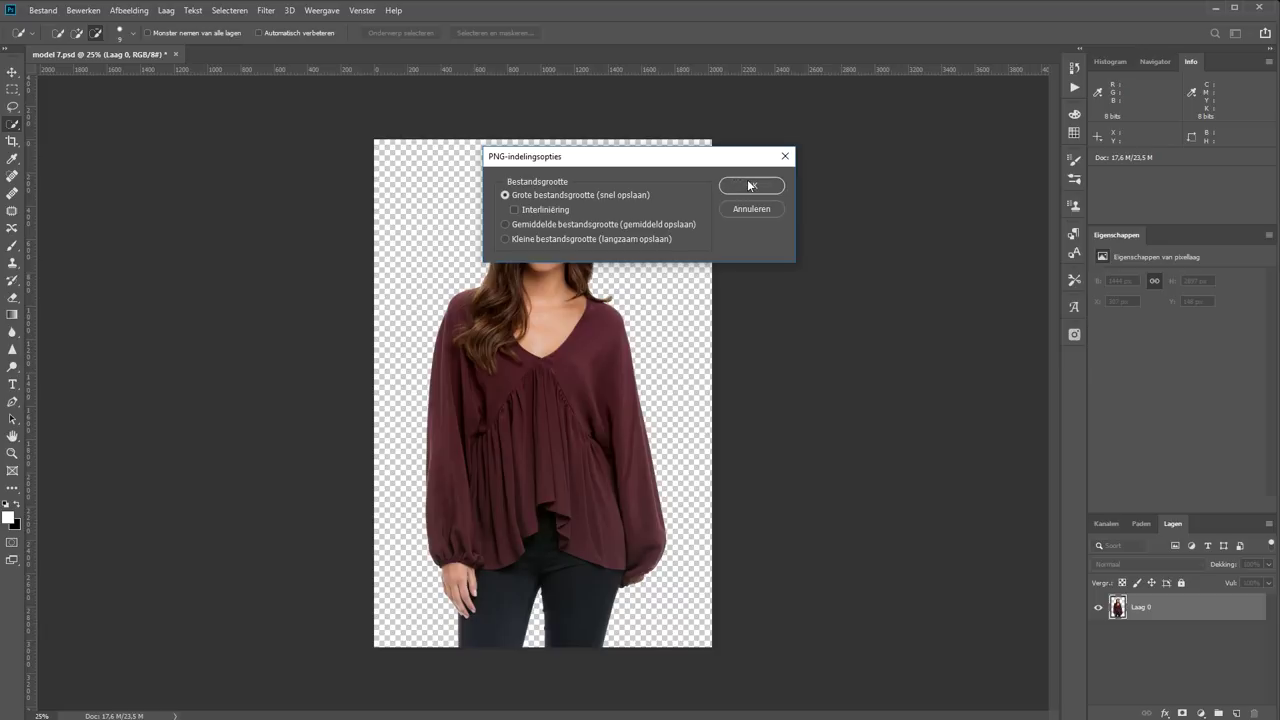
click(749, 188)
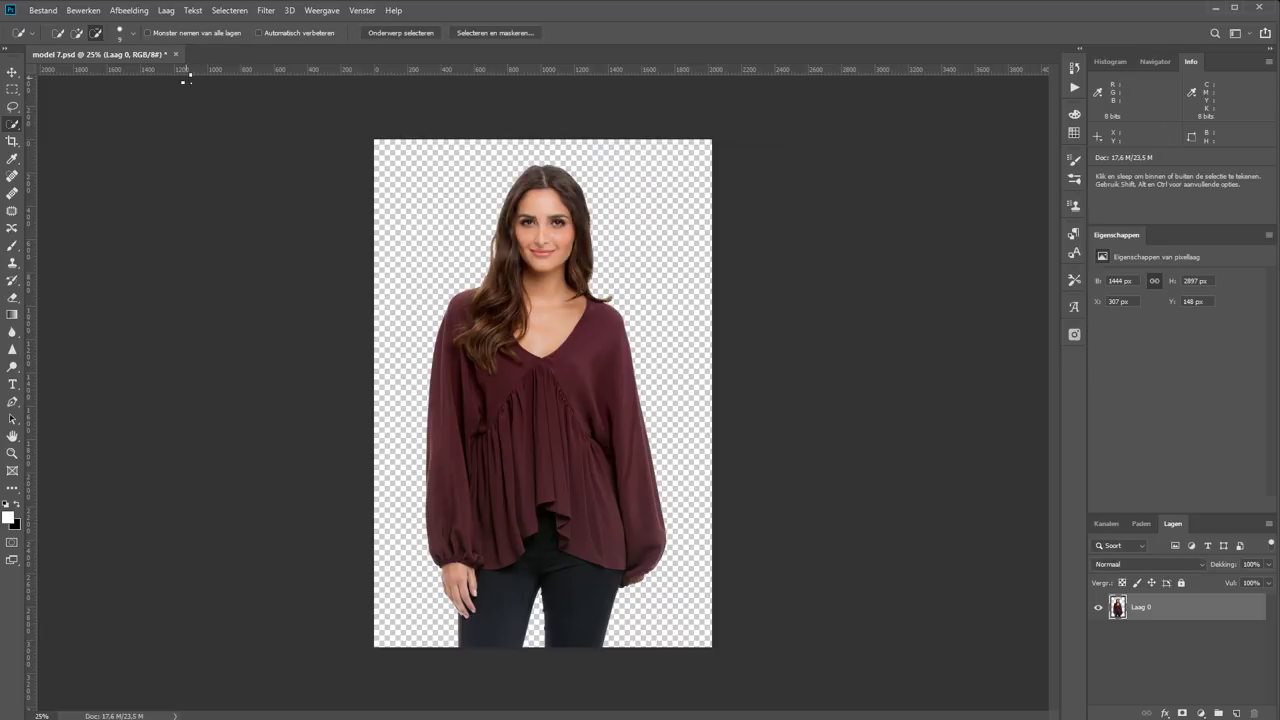
click(176, 55)
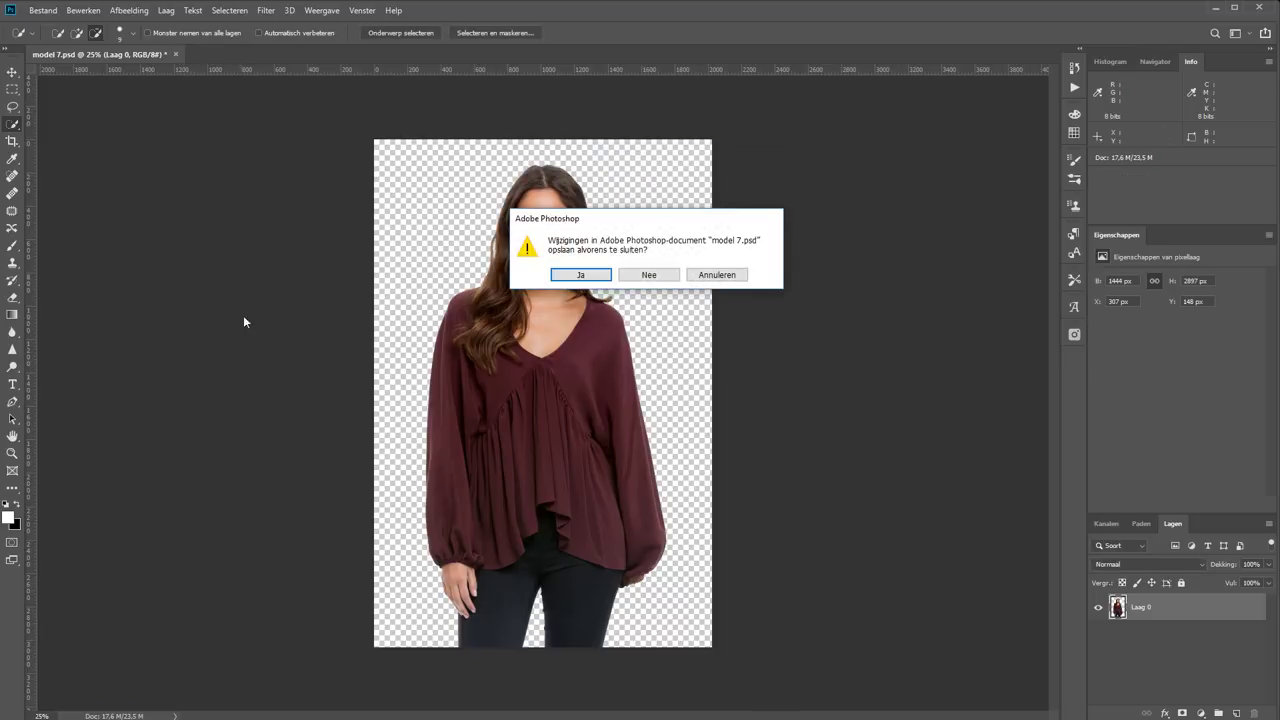
click(650, 278)
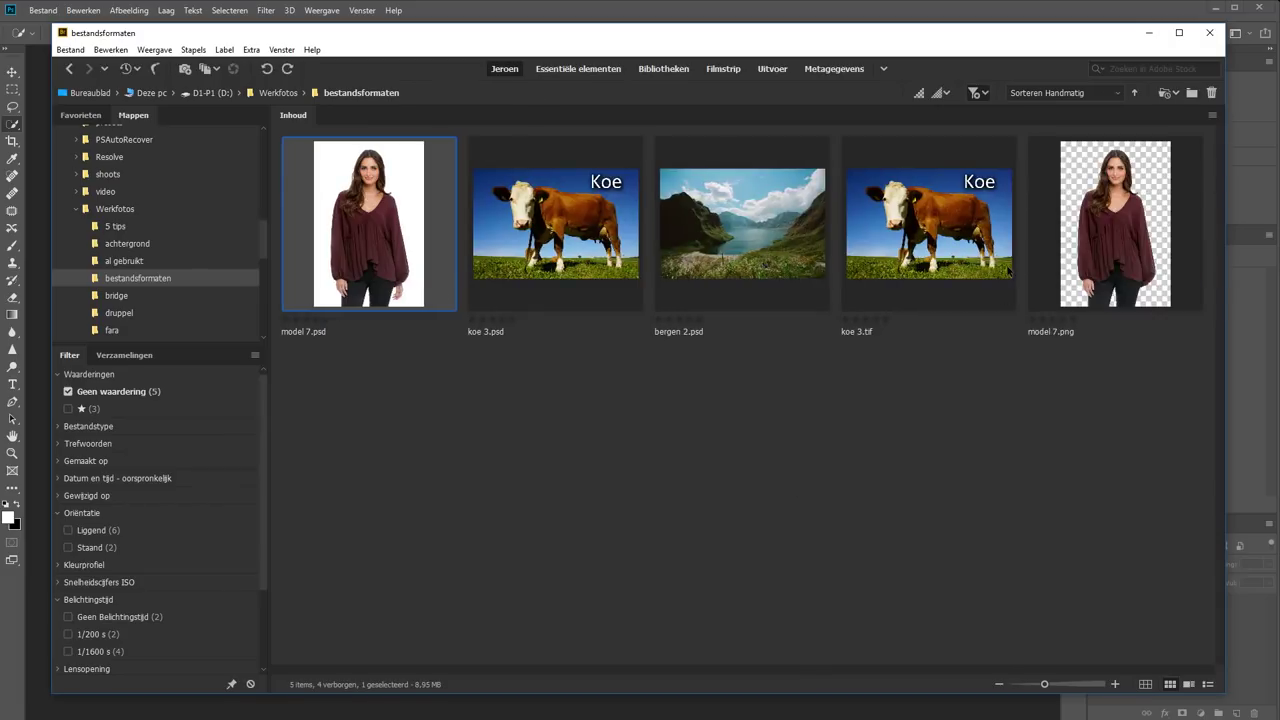
Step: Open model 7.png, preview it over a red Solid Color layer below Laag 1, then close unsaved
mouse_move(1115, 225)
mouse_down()
mouse_move(480, 412)
mouse_move(586, 314)
mouse_up()
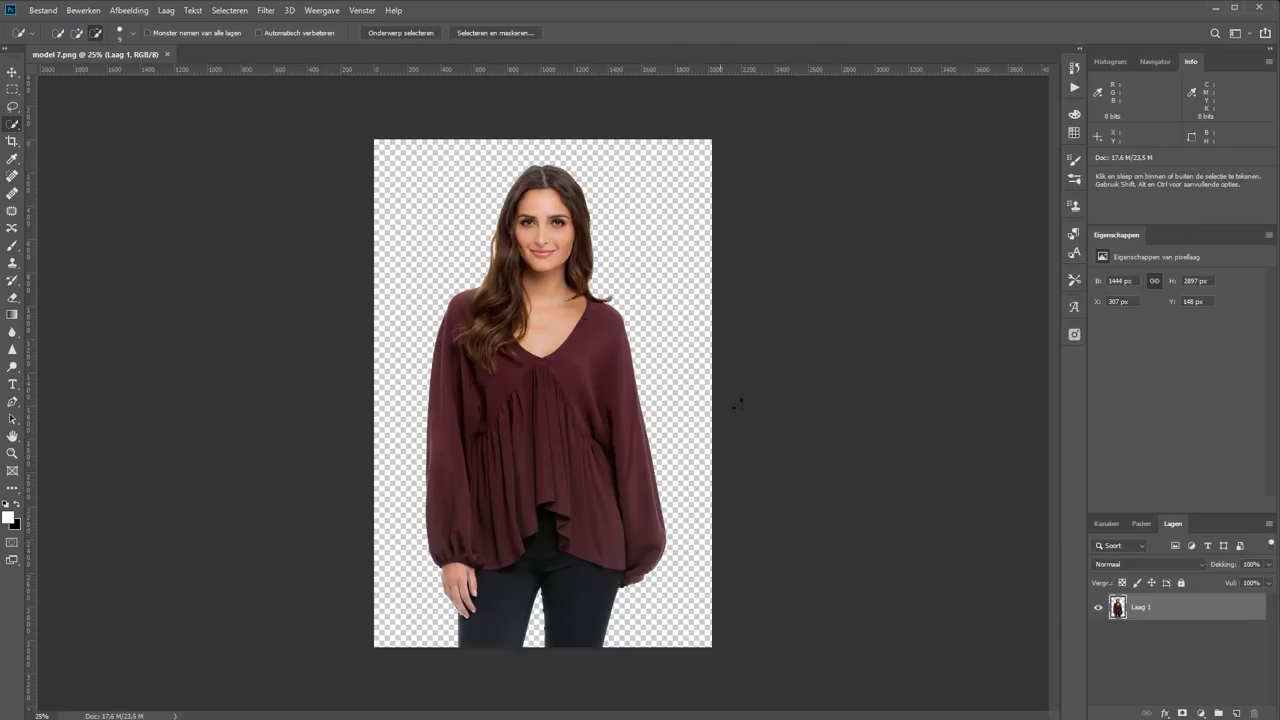
click(1201, 713)
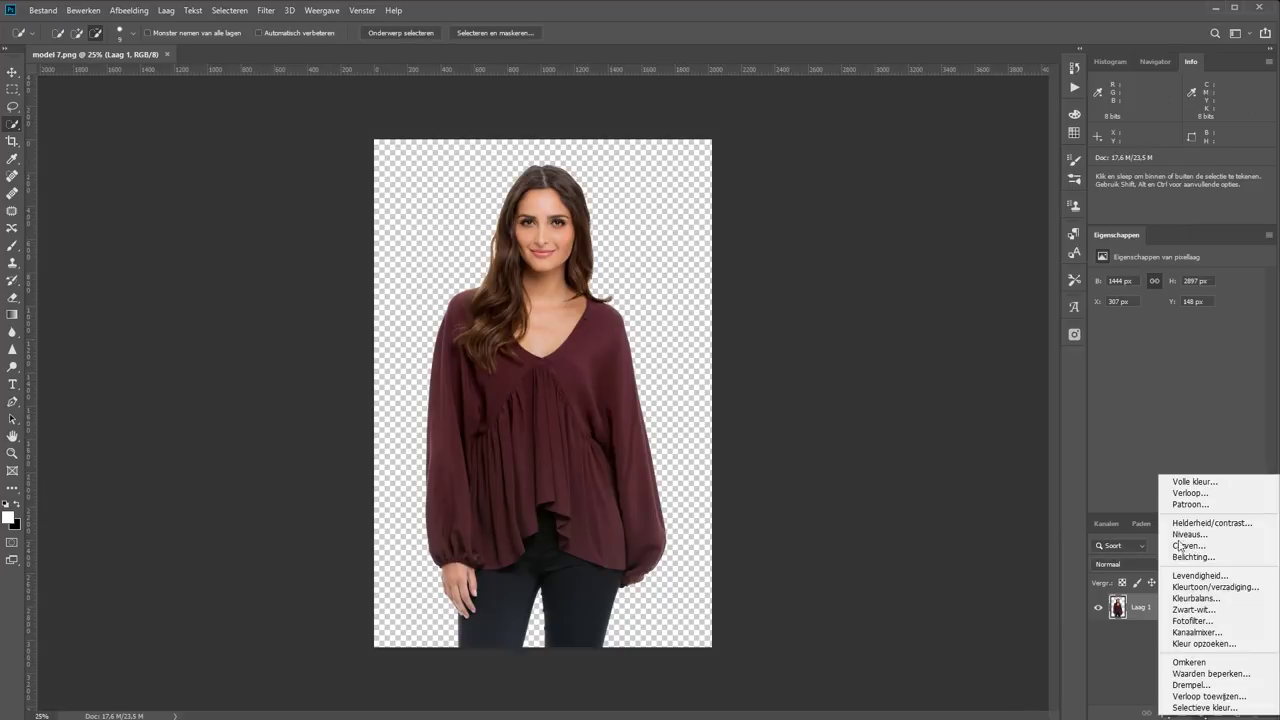
click(1185, 479)
click(194, 179)
click(398, 135)
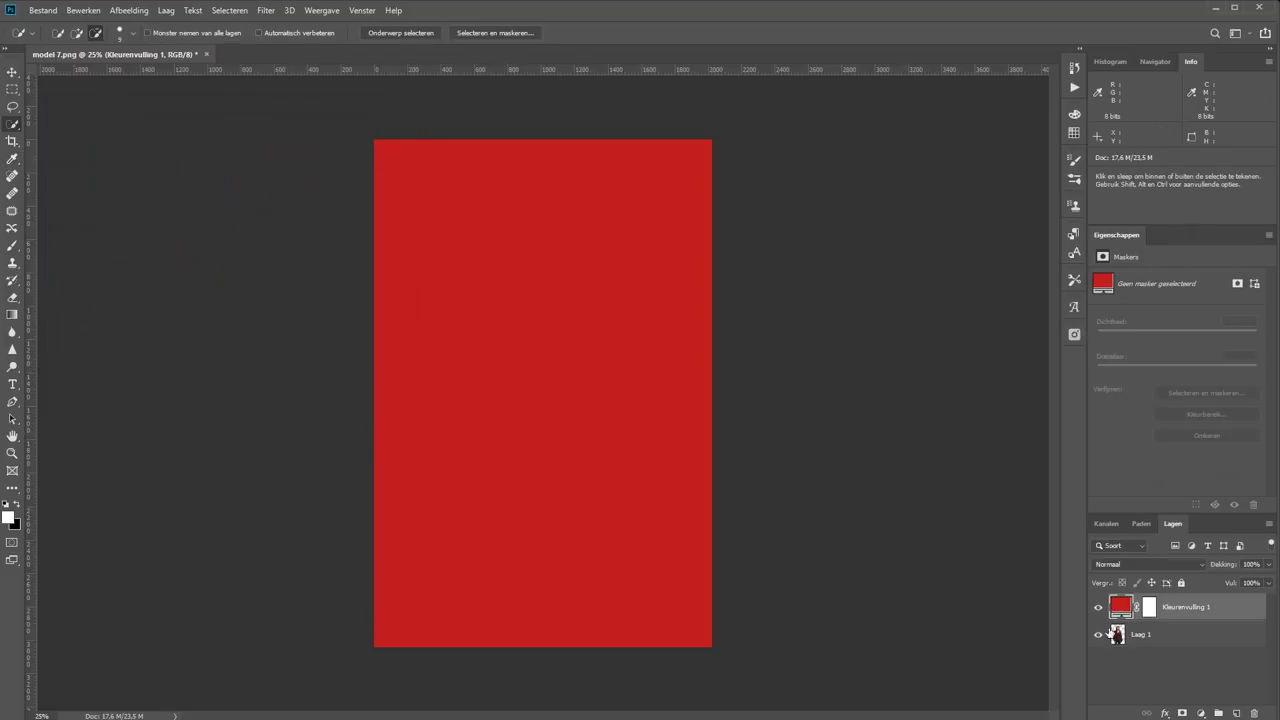
drag(1229, 612, 1229, 648)
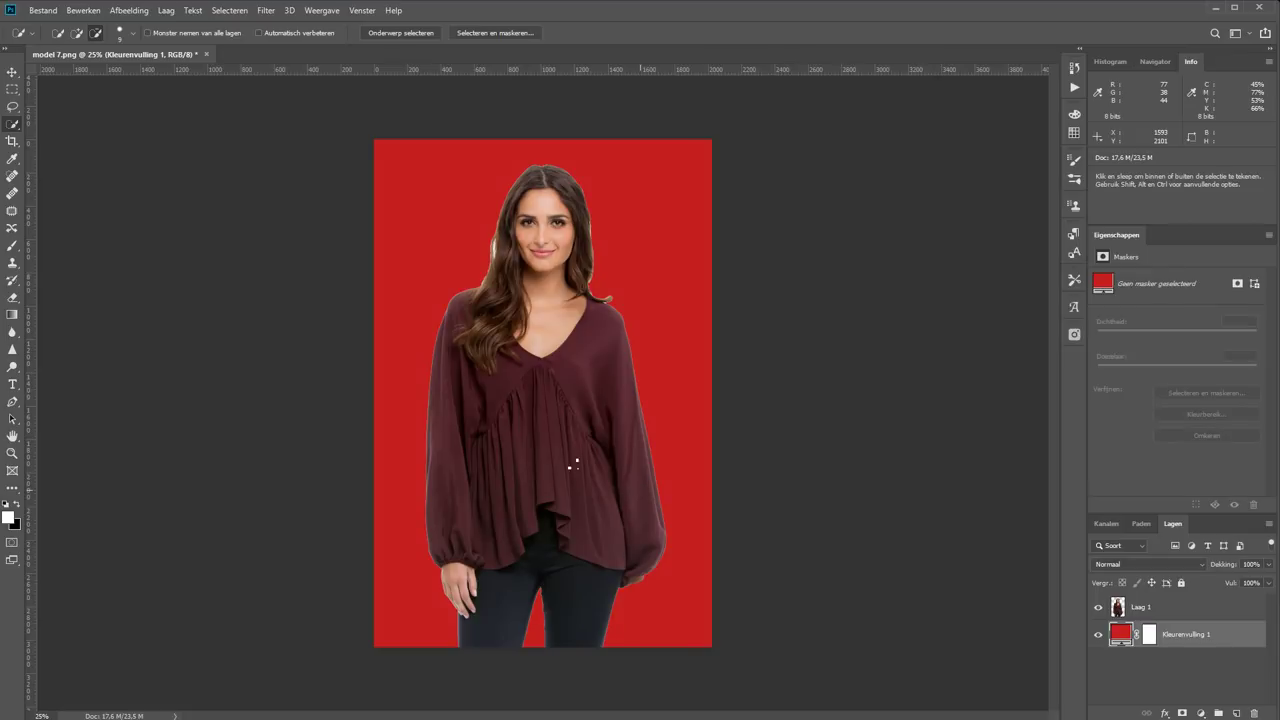
click(208, 54)
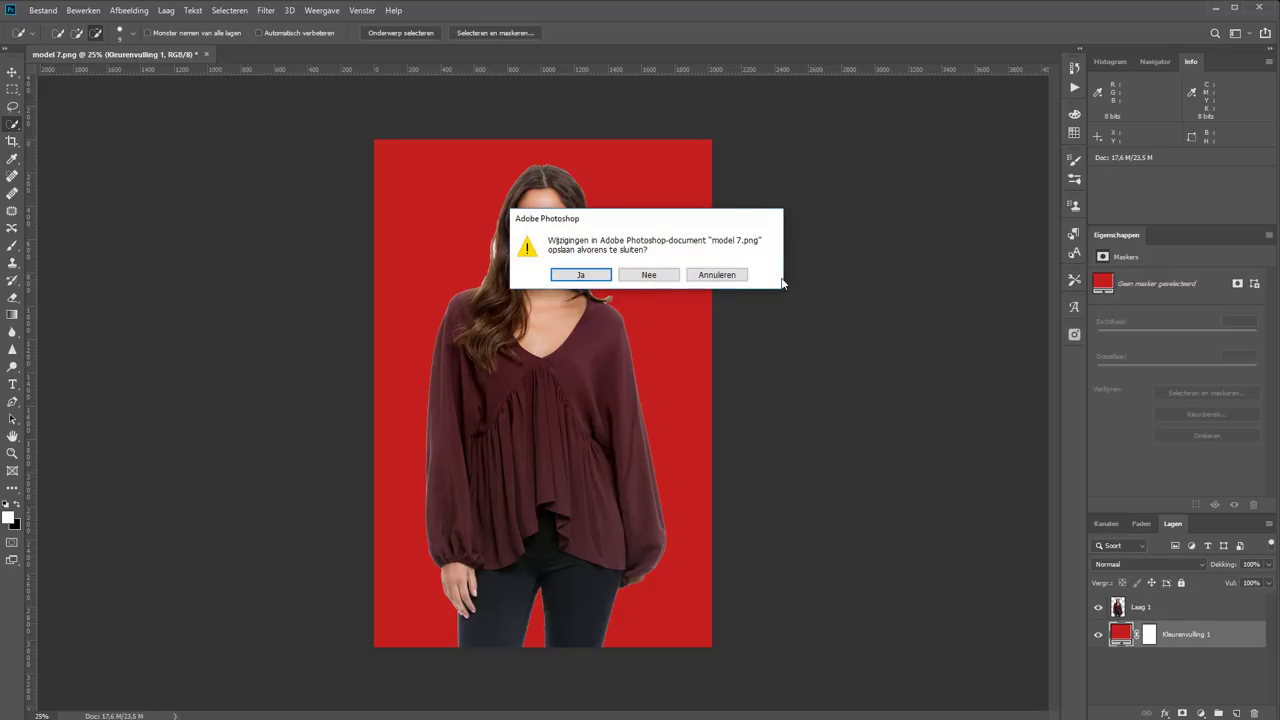
click(652, 278)
Step: Return to Bridge and drag bergen 2.psd into Photoshop to open it
key(ctrl+alt+o)
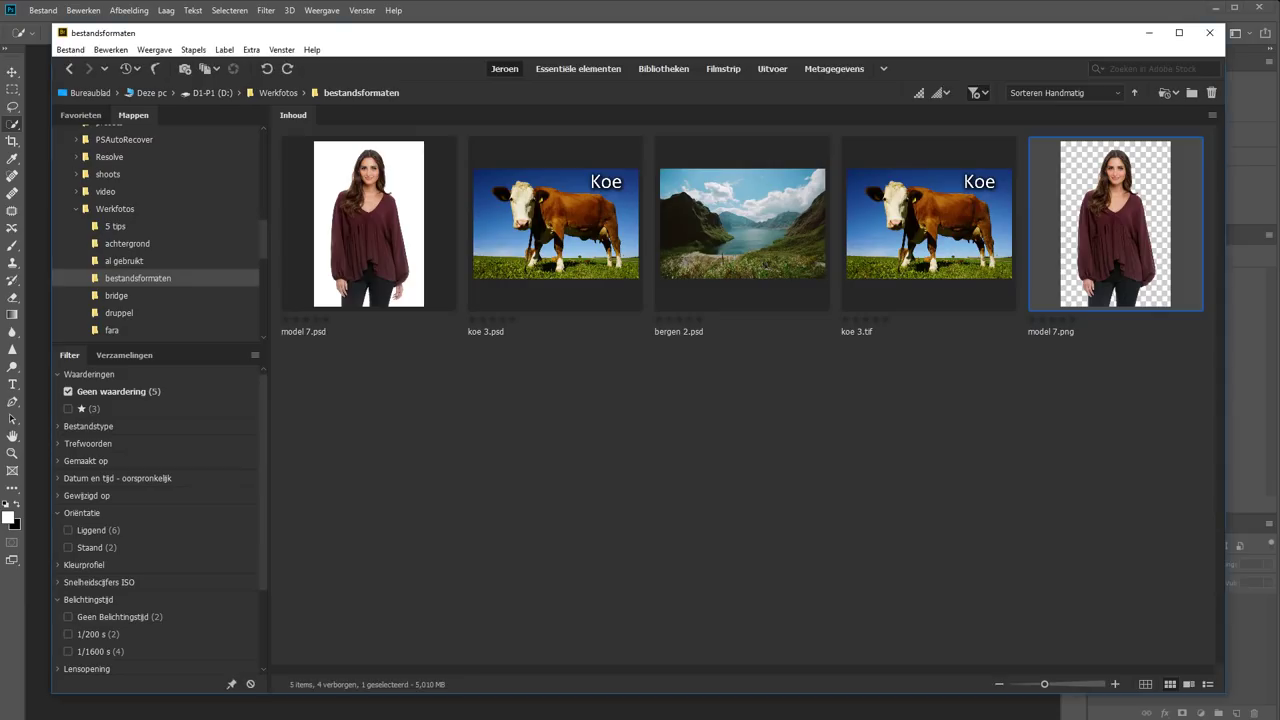
mouse_move(747, 232)
mouse_down()
mouse_move(264, 712)
mouse_move(447, 281)
mouse_up()
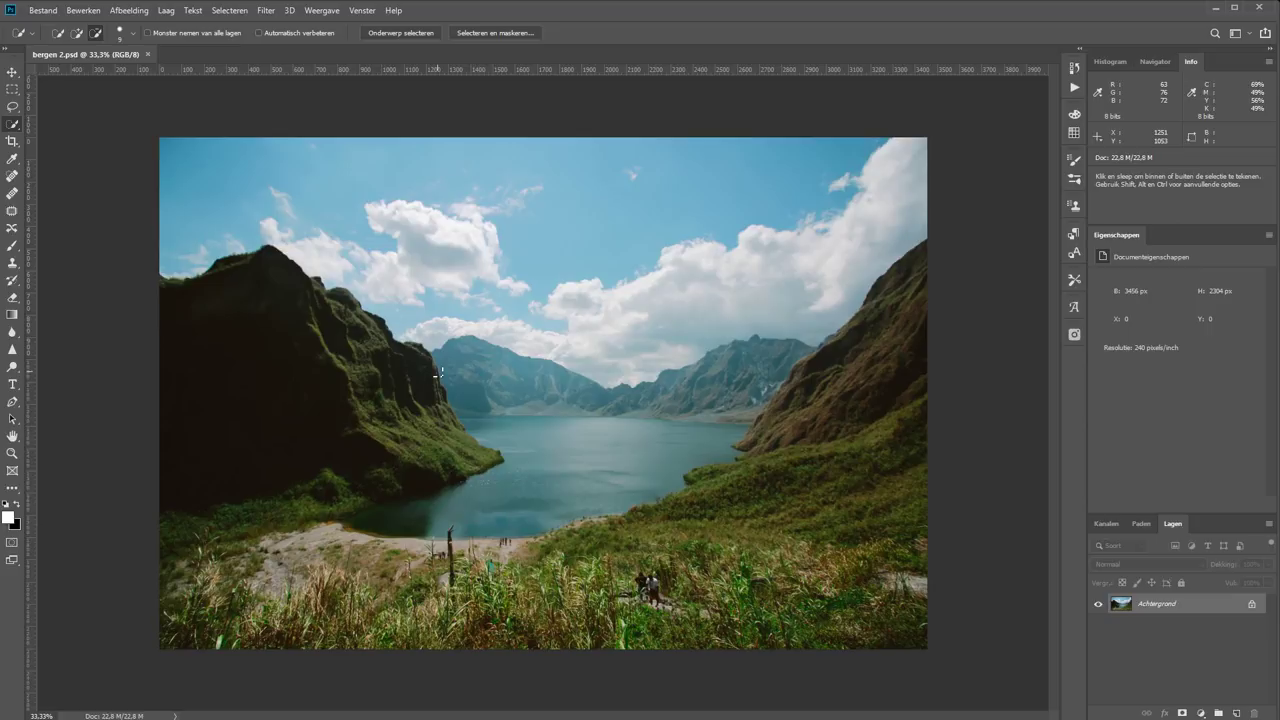
Step: Save the mountain photo as JPEG bergen 2.jpg with Kwaliteit 12 (Maximaal)
key(ctrl+shift+s)
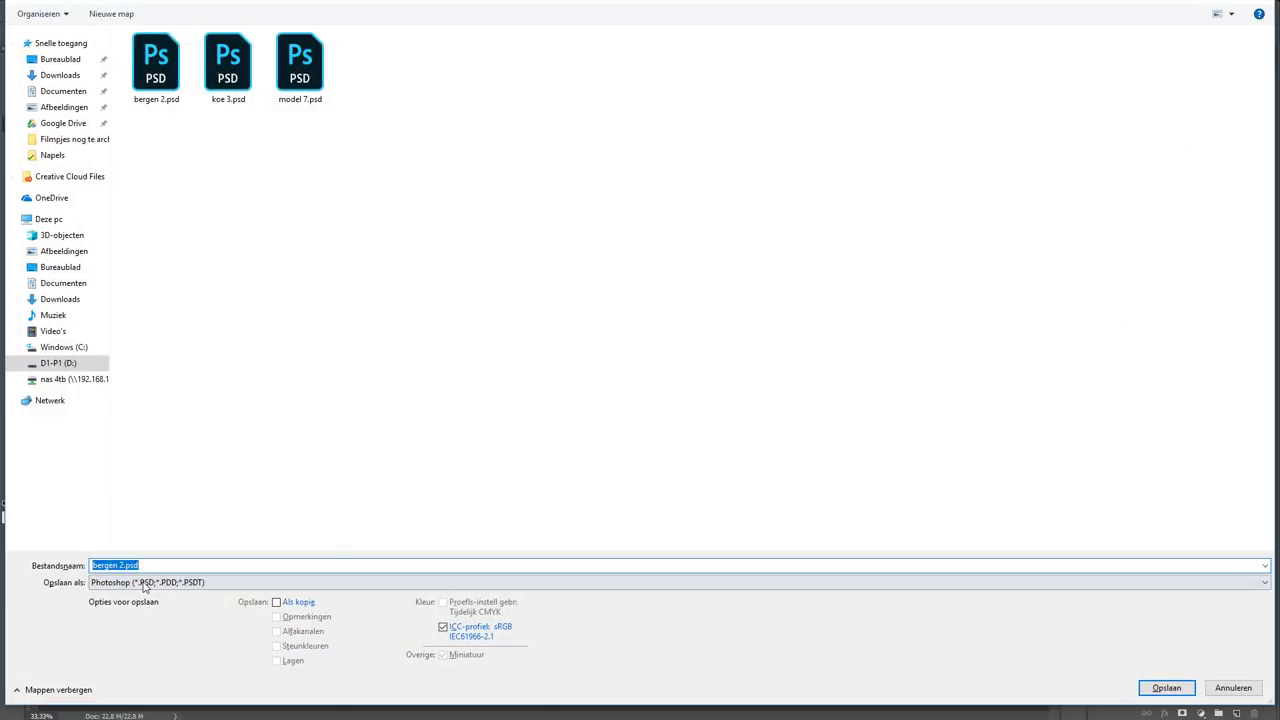
click(146, 582)
click(143, 449)
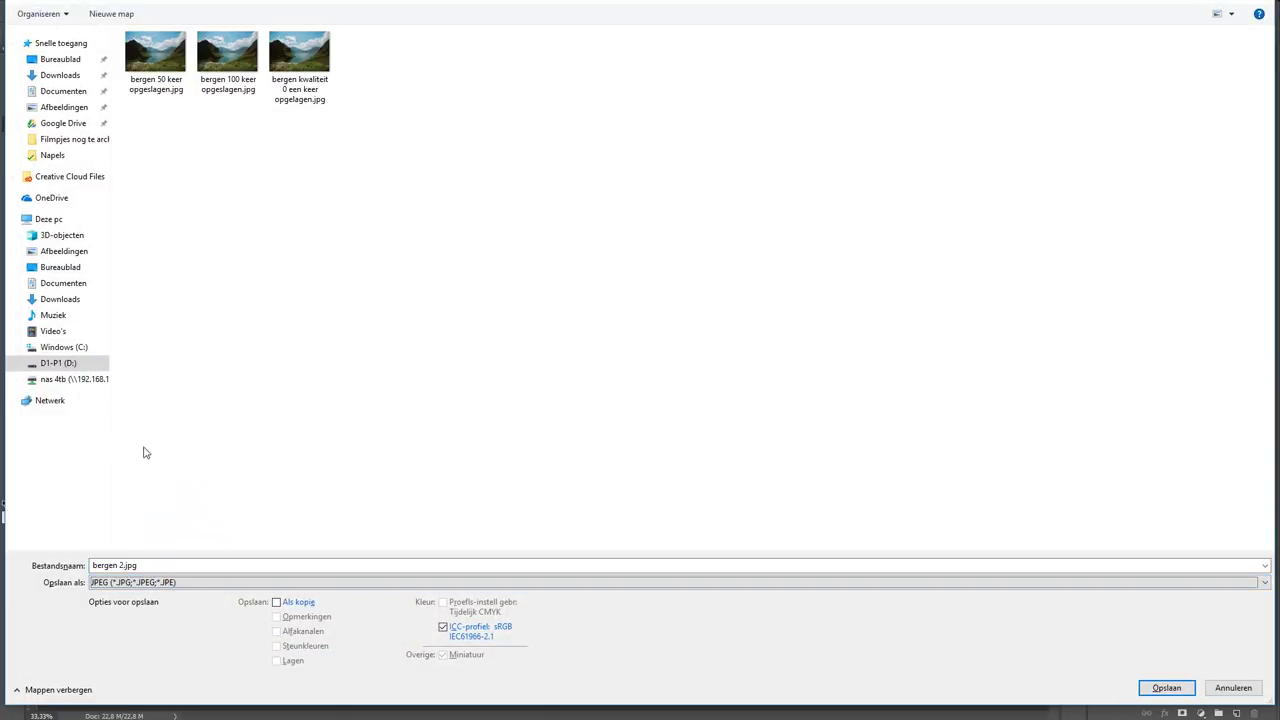
click(1163, 688)
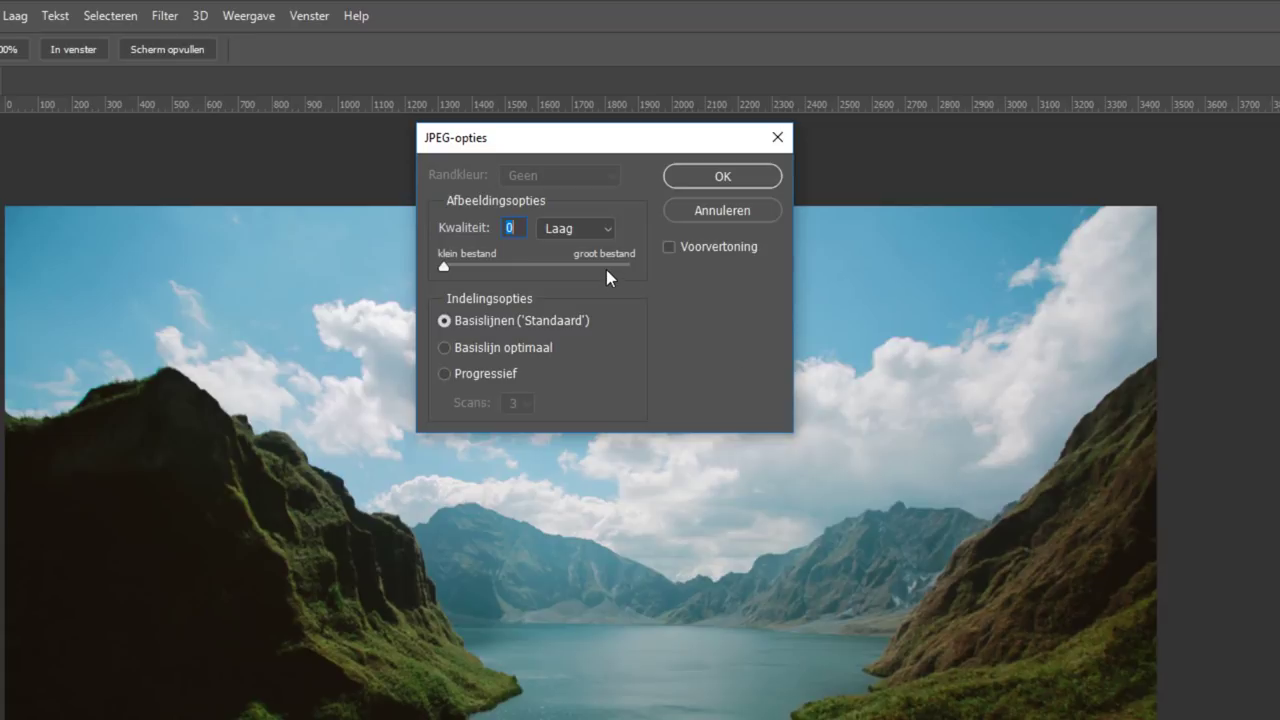
drag(606, 268, 645, 270)
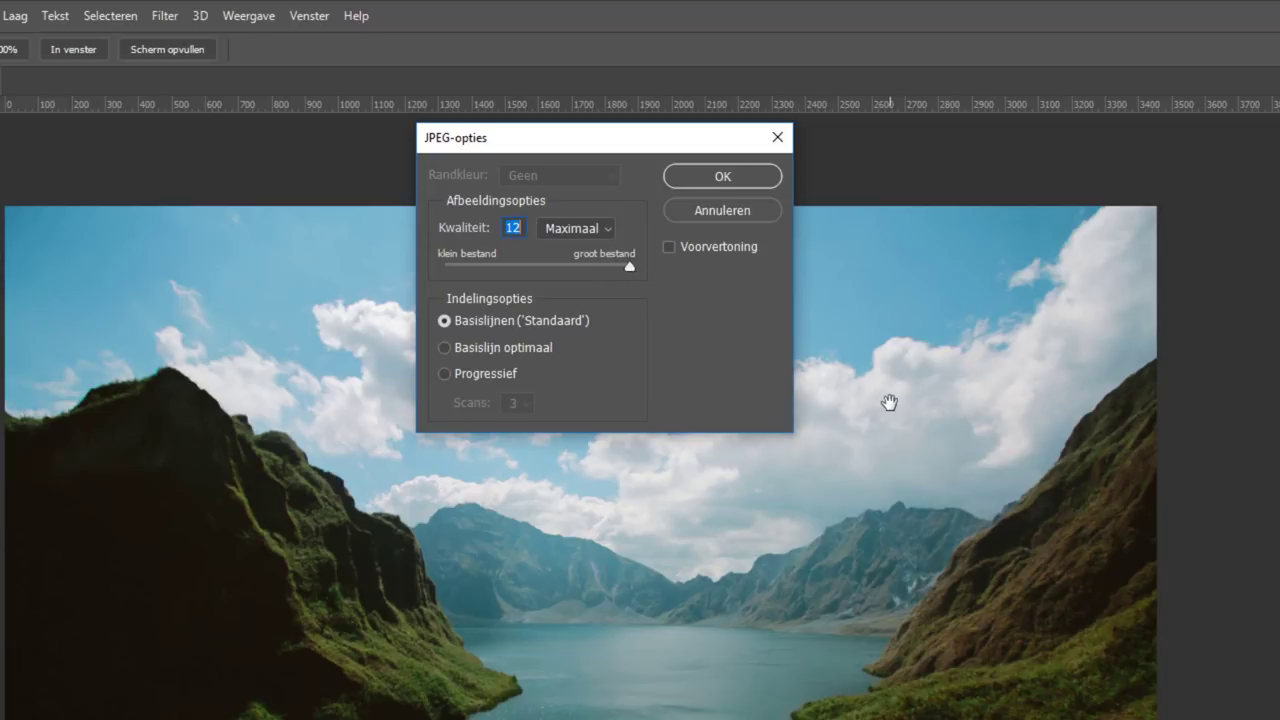
click(692, 178)
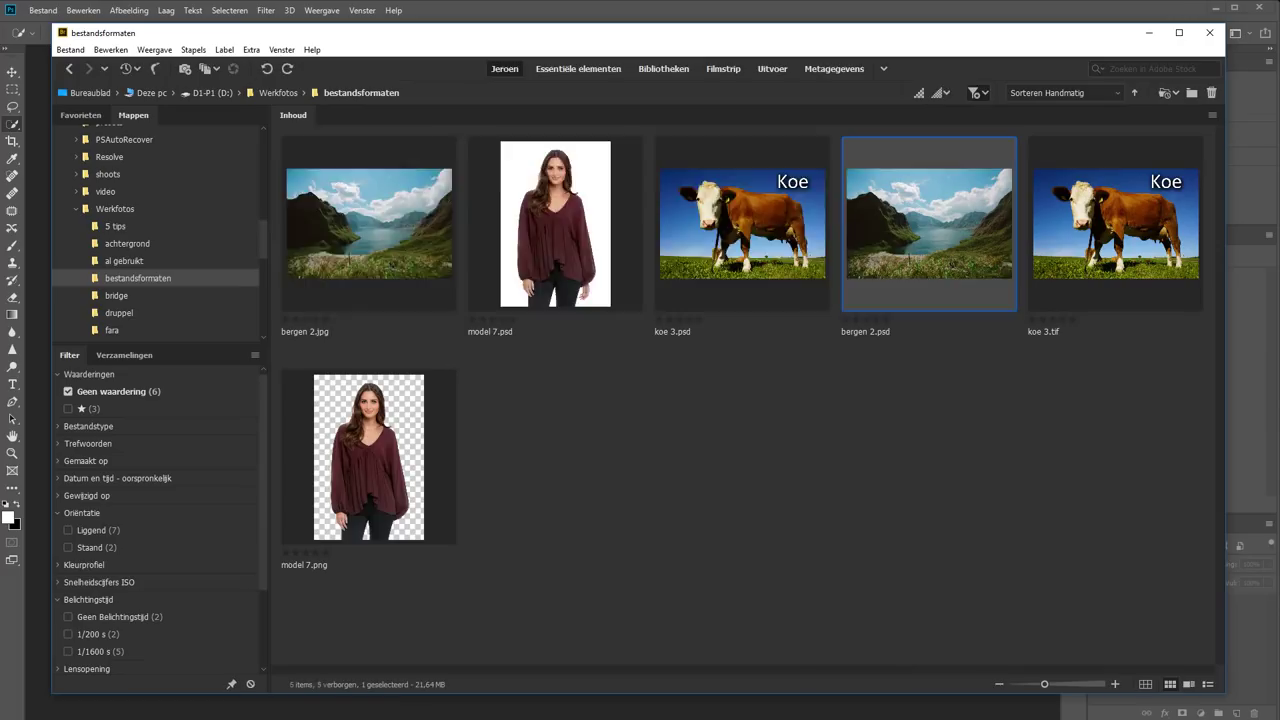
Step: Filter Bridge to JPEG-bestand files and open bergen 2.jpg in Photoshop
click(68, 408)
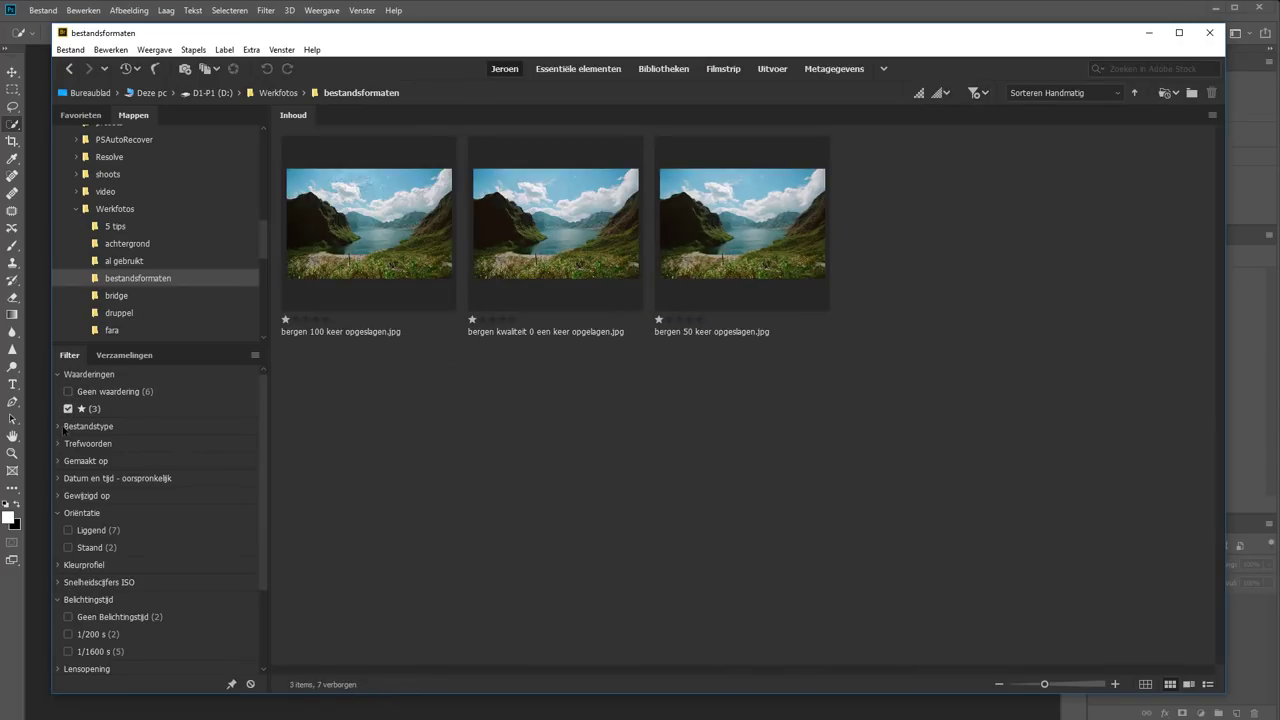
click(60, 426)
click(68, 443)
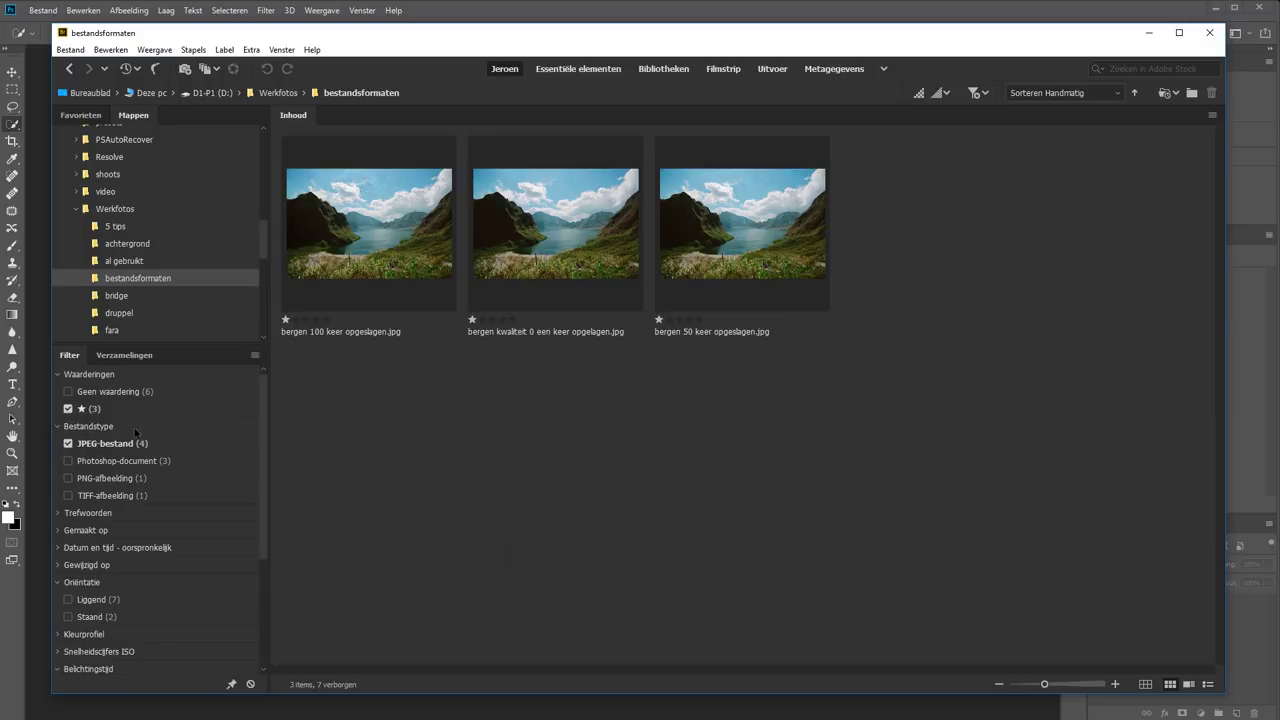
click(68, 409)
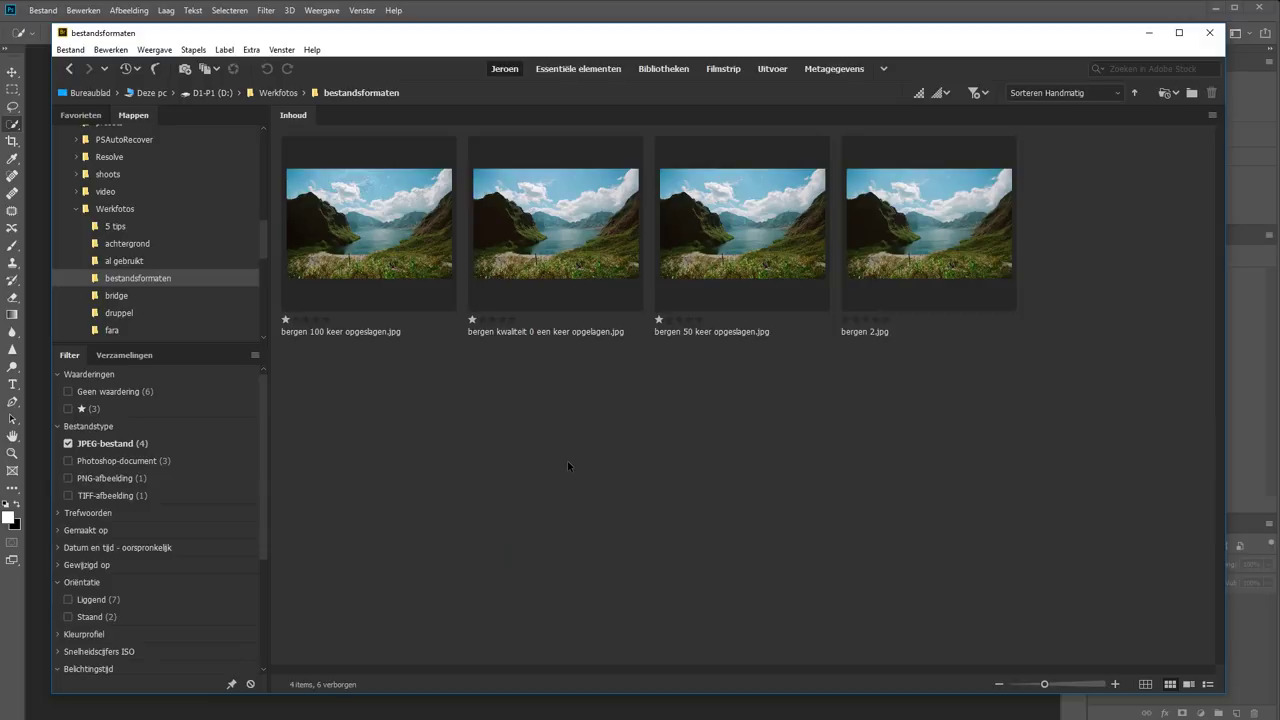
mouse_move(928, 225)
mouse_down()
mouse_move(230, 716)
mouse_move(510, 373)
mouse_up()
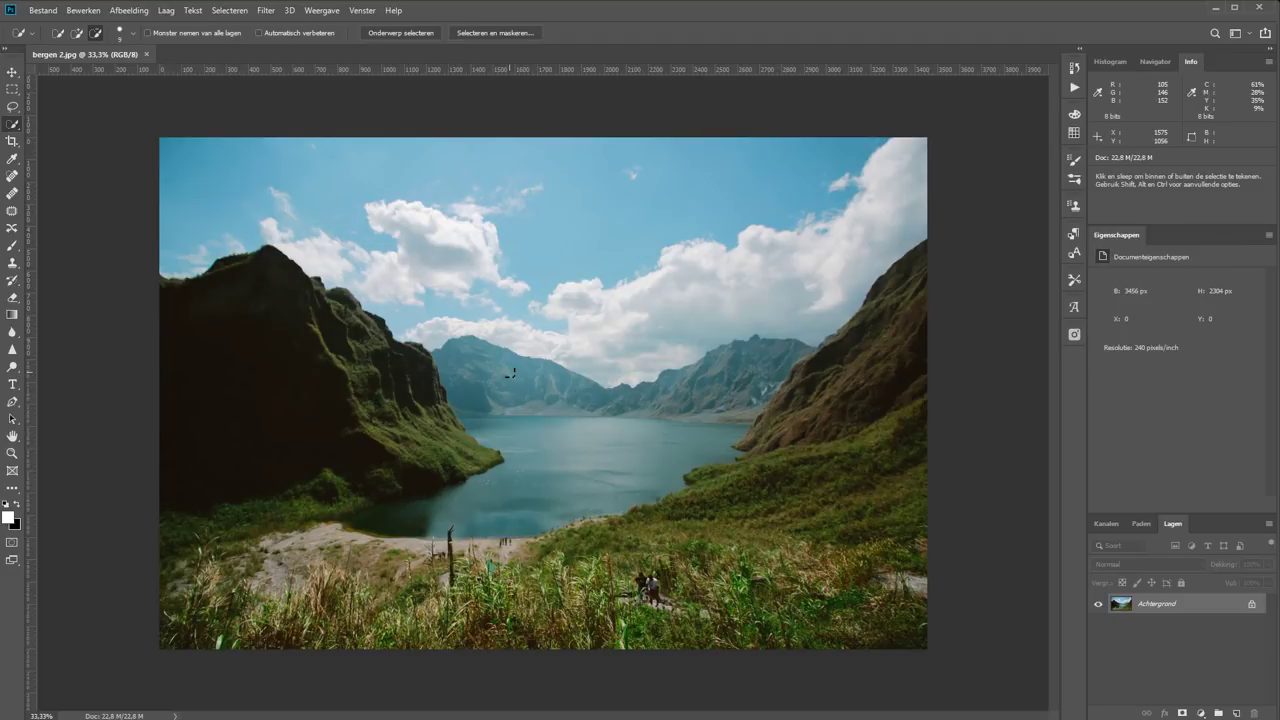
Step: Open bergen 100 keer opgeslagen.jpg and bergen 50 keer opgeslagen.jpg in Photoshop as well
key(alt+Tab)
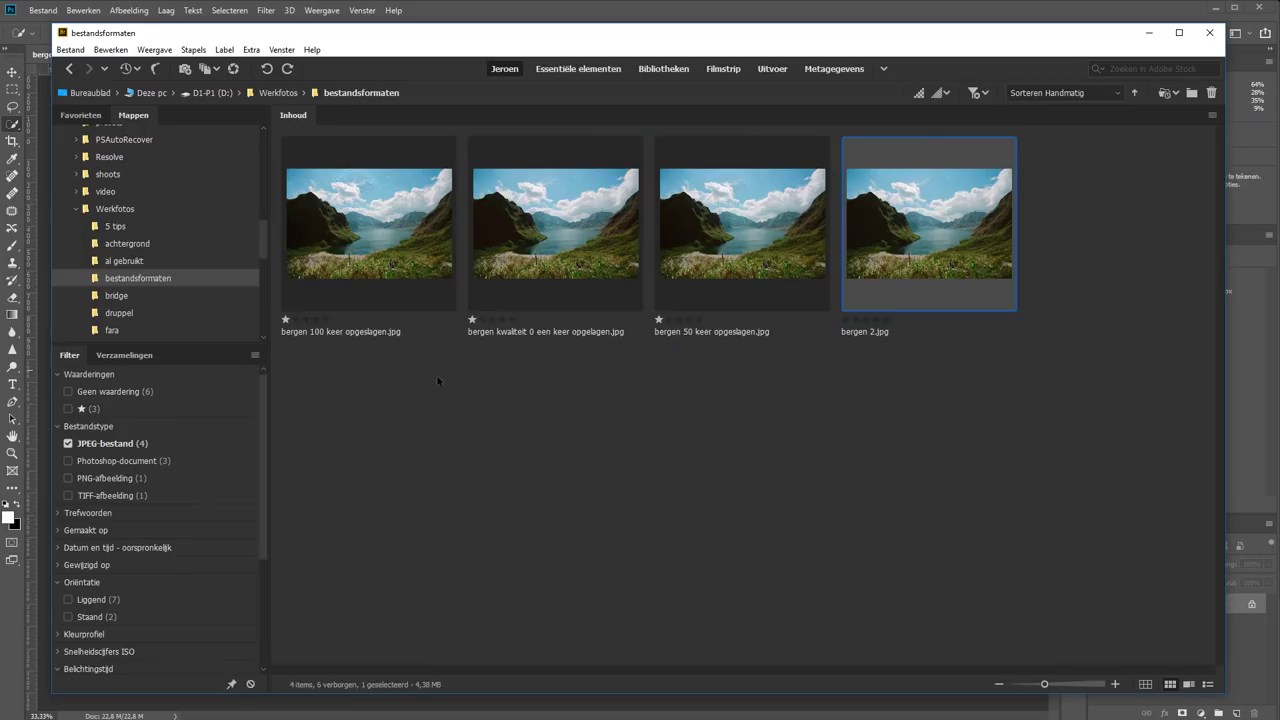
click(351, 222)
ctrl+click(690, 230)
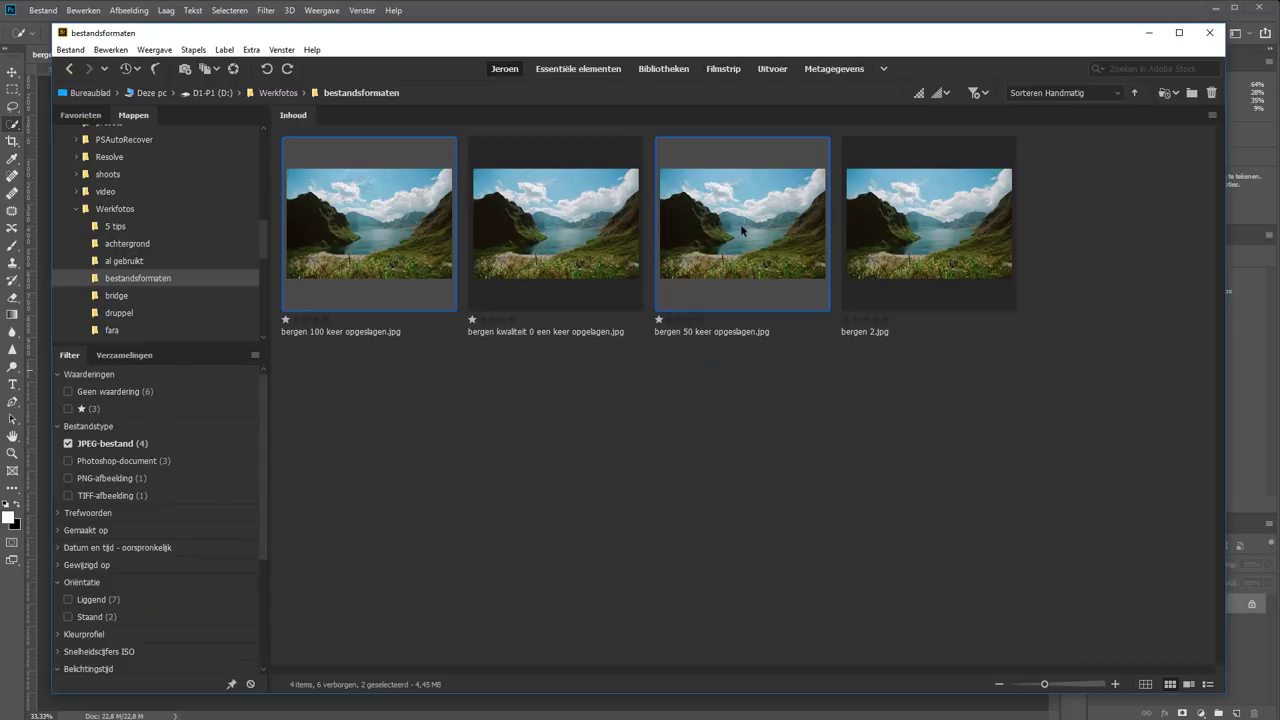
key(alt+Tab)
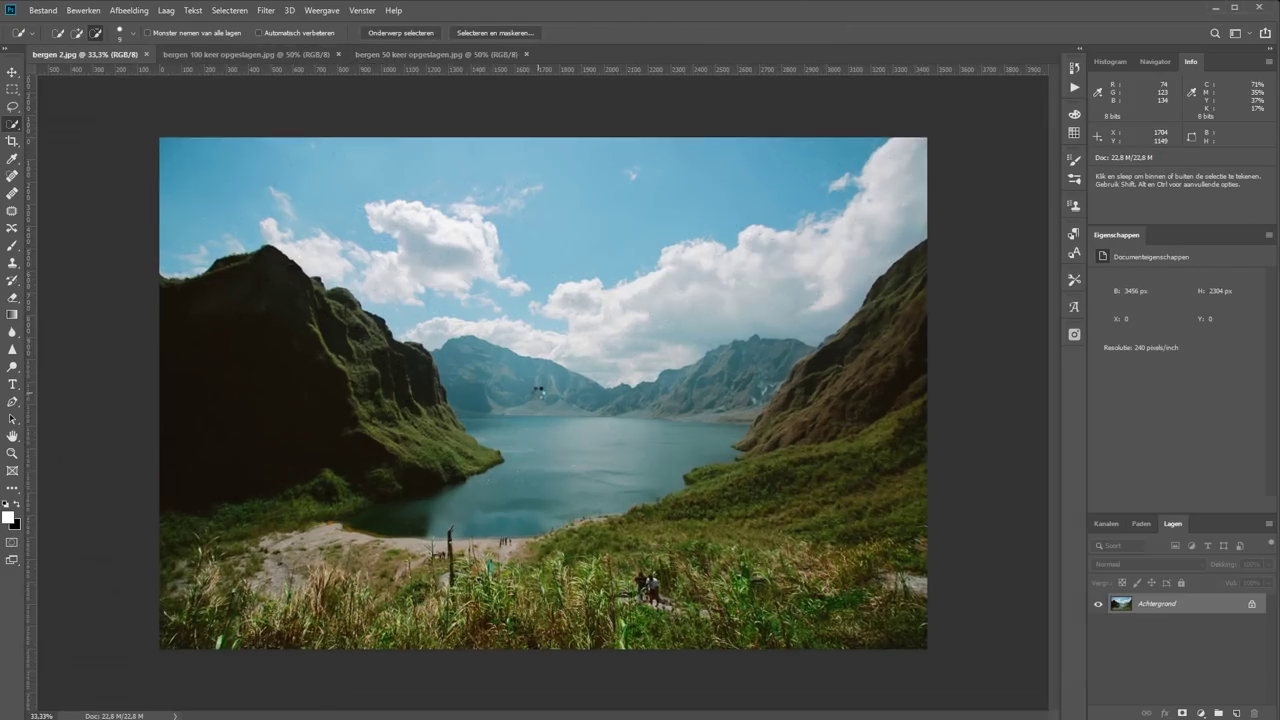
Step: Zoom in and switch to bergen 50 keer opgeslagen.jpg to see its JPEG noise
scroll(538, 390, up, 2)
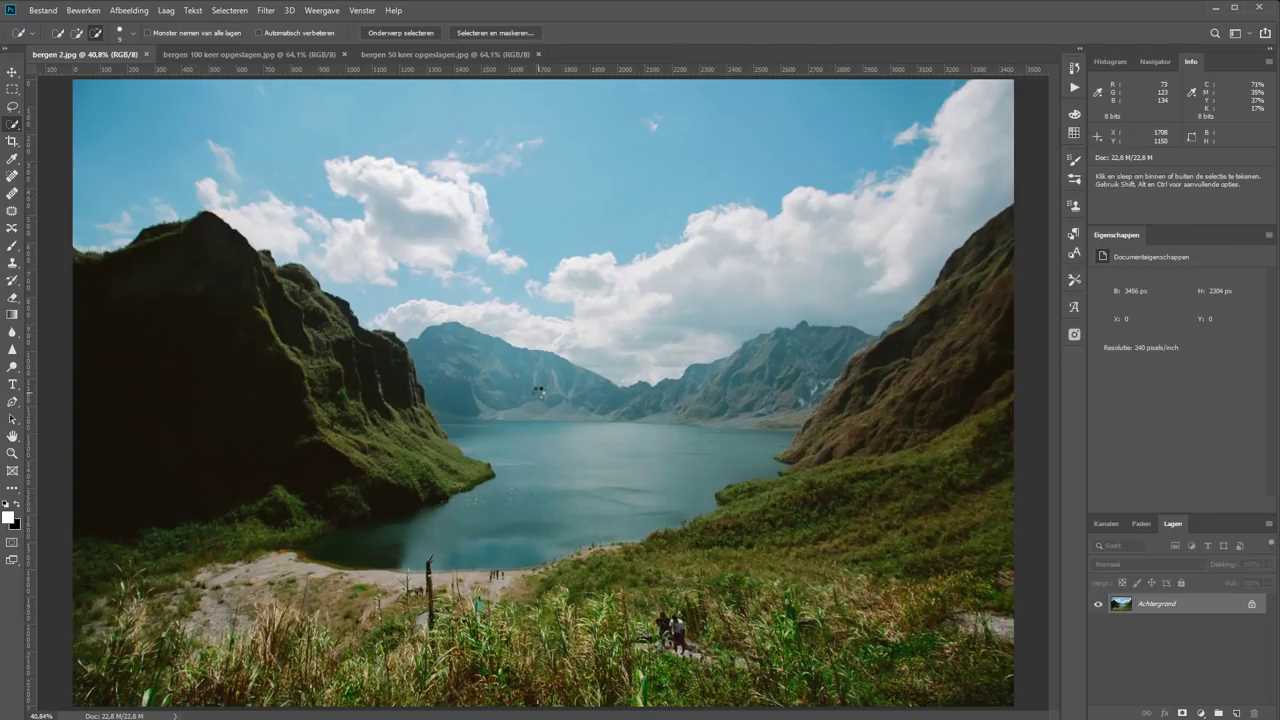
click(425, 56)
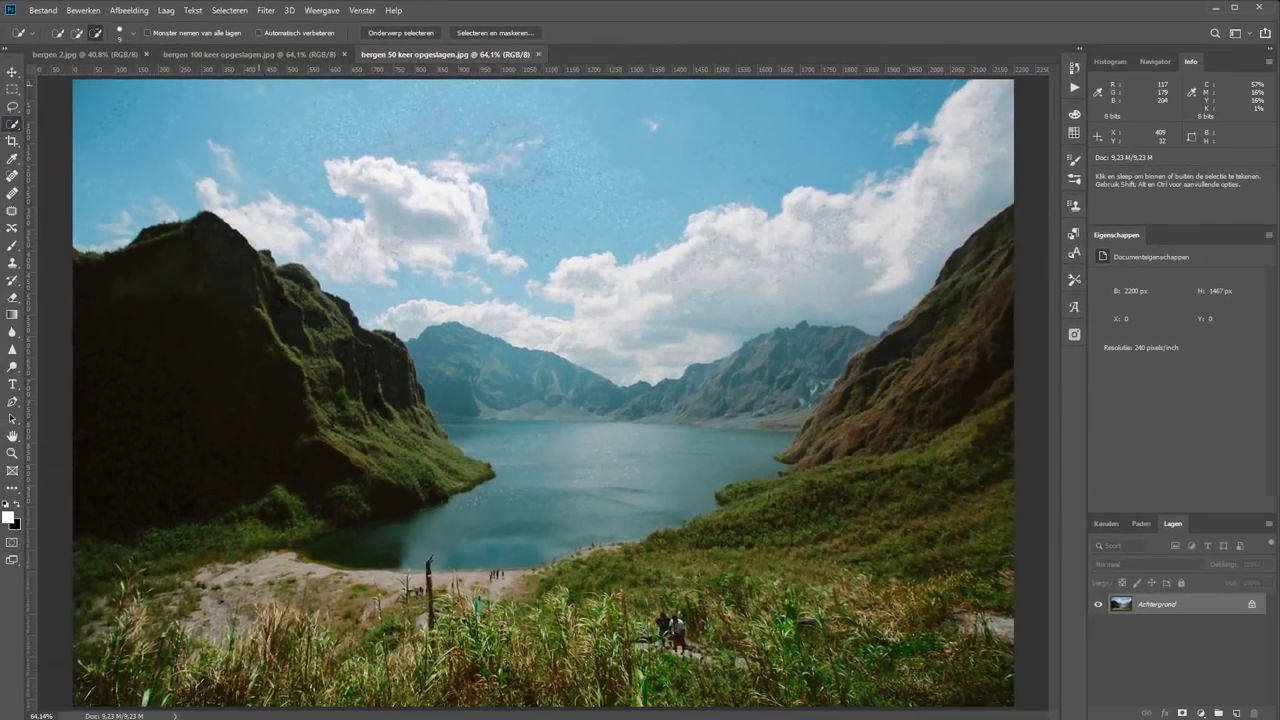
Step: Compare the 100-times and 50-times resaved tabs, then return to bergen 2.jpg
click(232, 50)
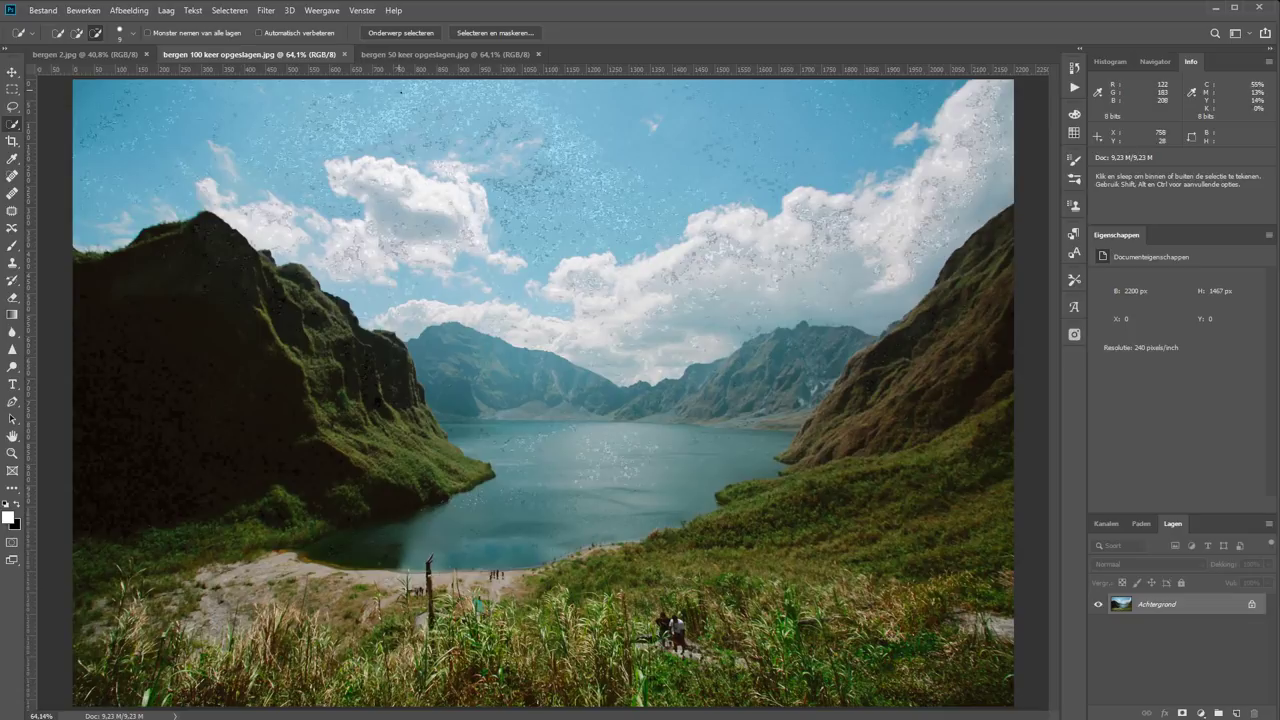
click(423, 53)
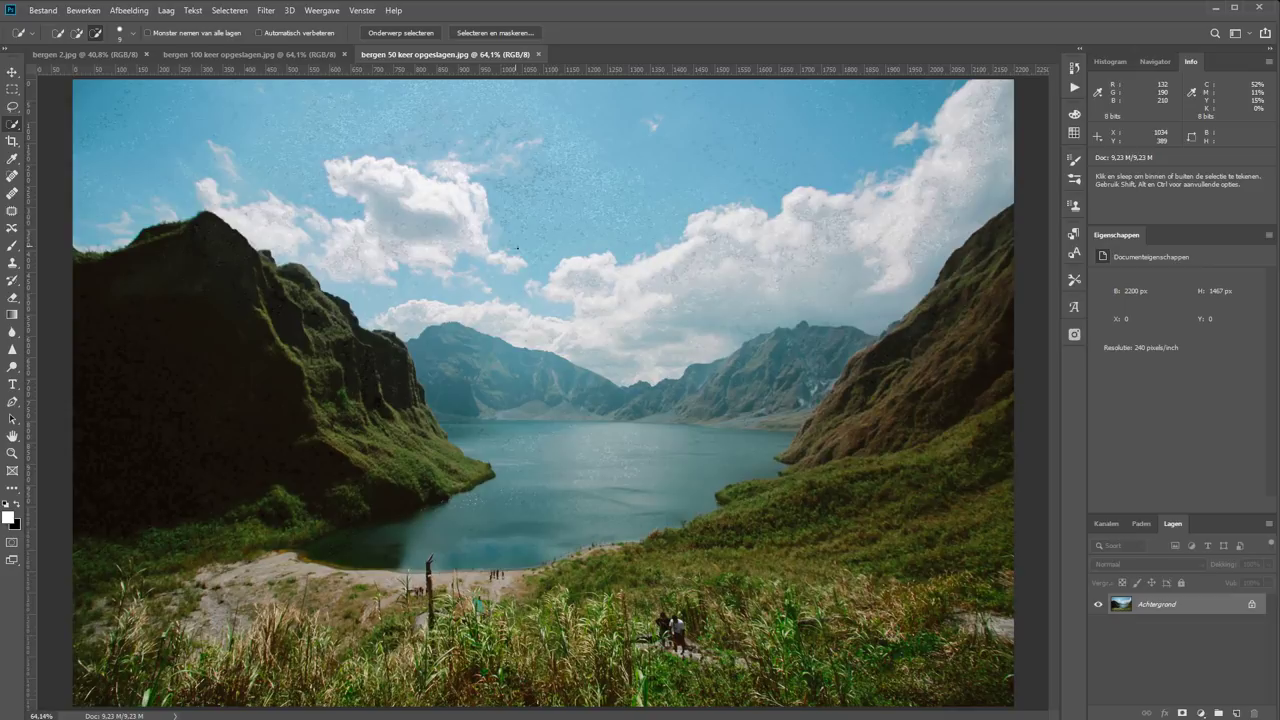
click(81, 54)
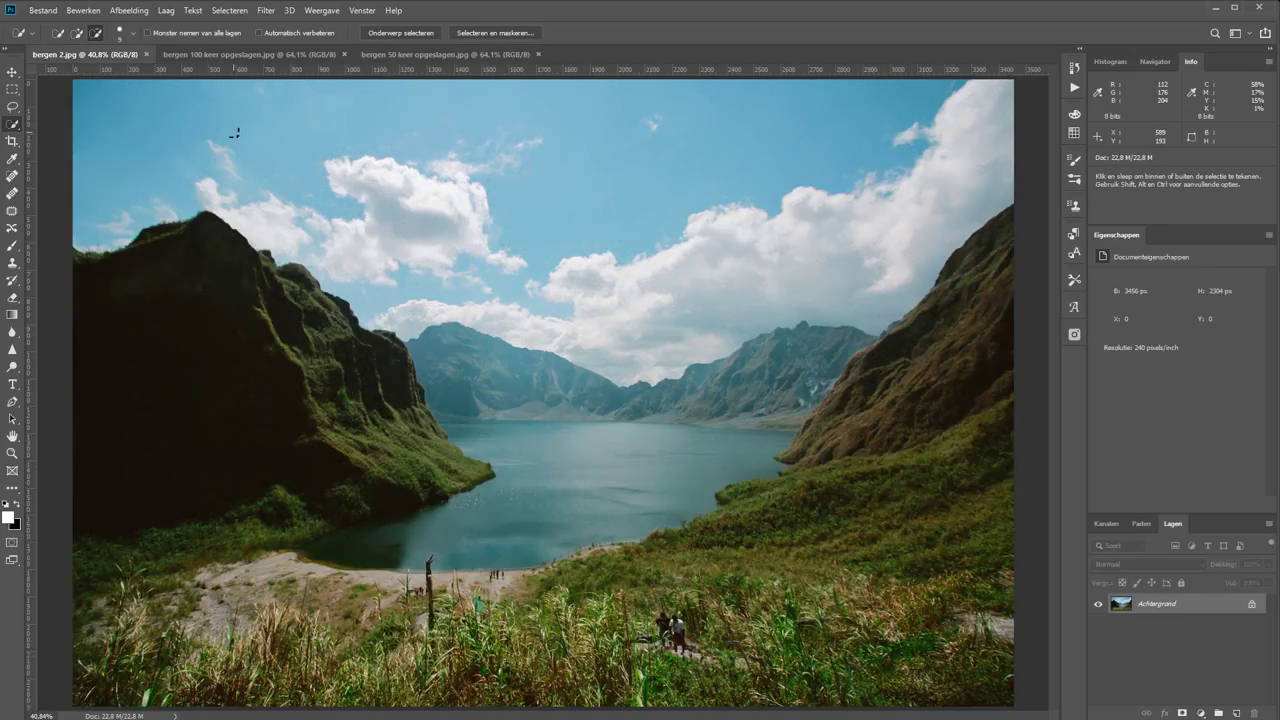